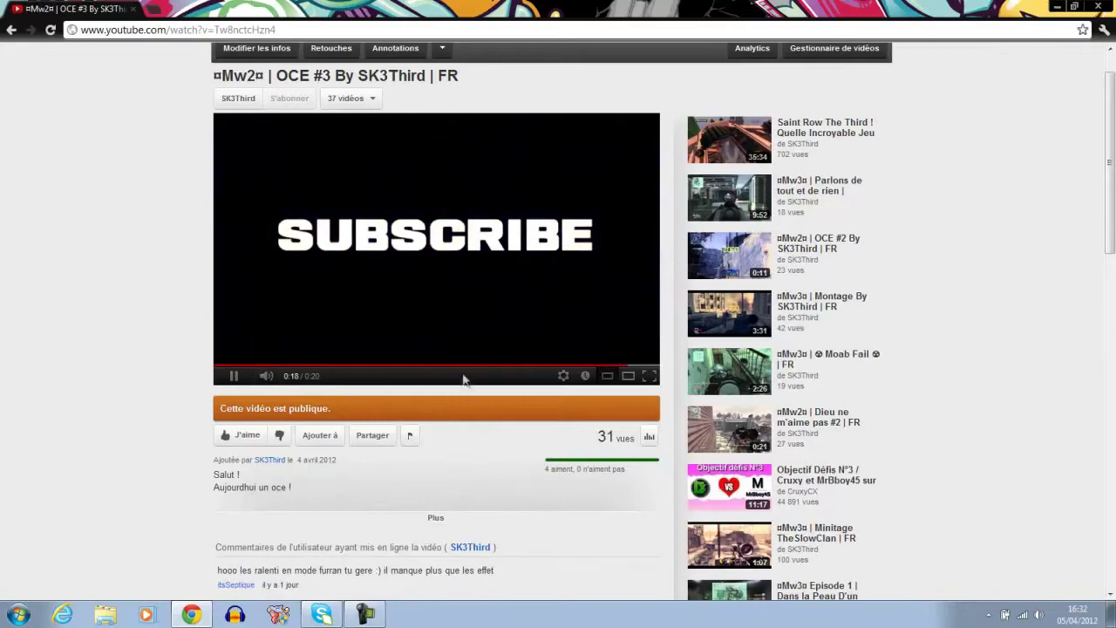
Switch from the browser to Vegas Pro 10.0, answer the missing-file dialog for nn.mp4 and start from an empty project
{"action": "left_click", "coordinate": [1055, 6]}
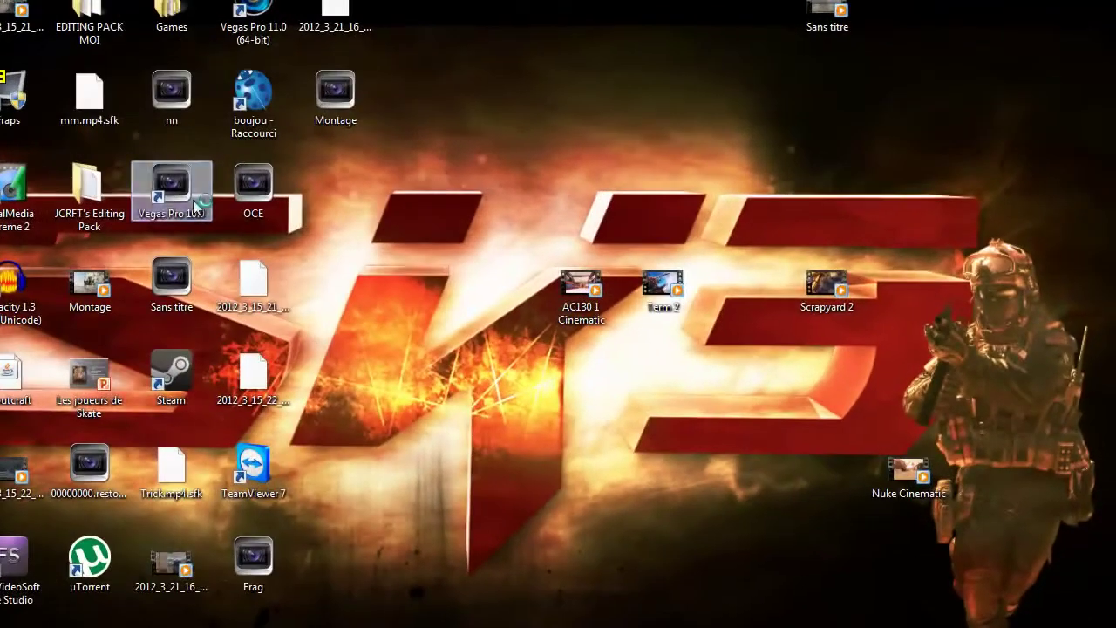
{"action": "double_click", "coordinate": [370, 190]}
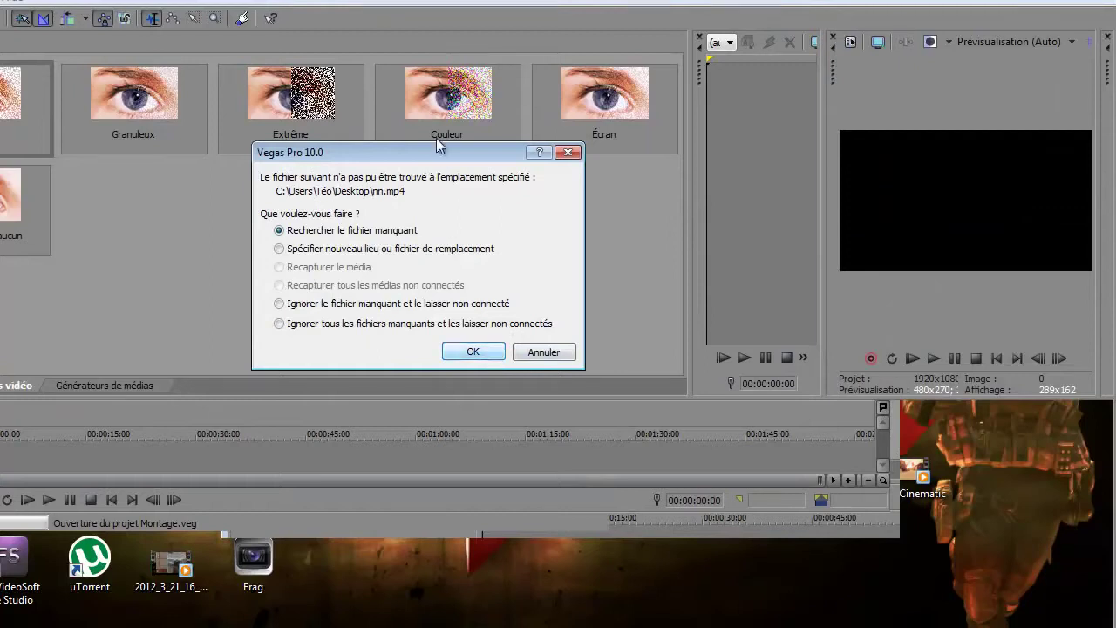
{"action": "left_click", "coordinate": [480, 352]}
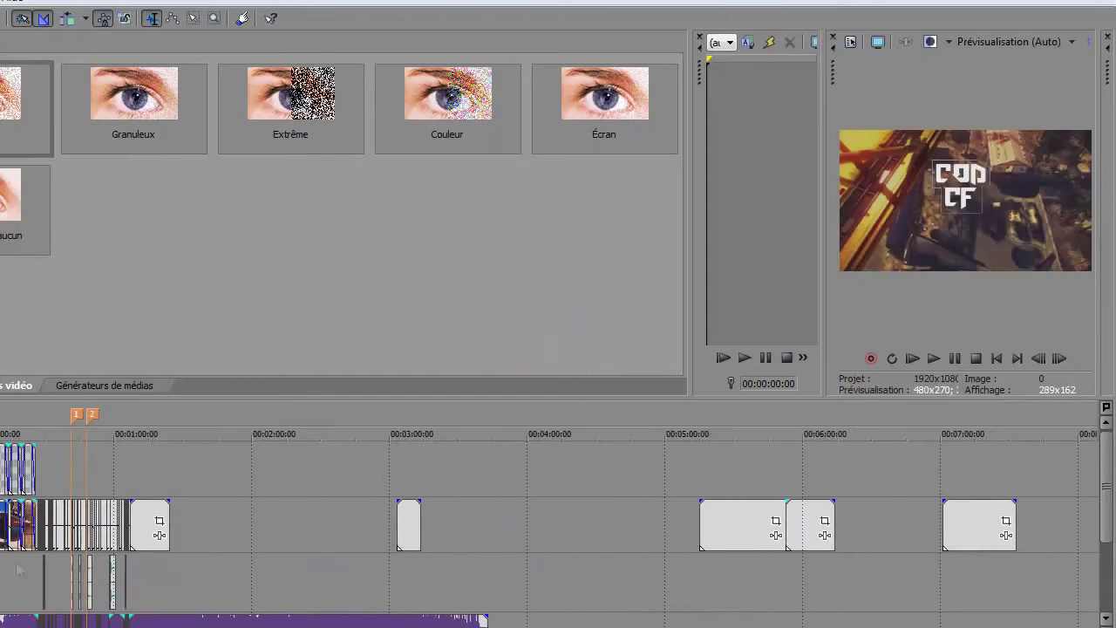
{"action": "double_click", "coordinate": [3, 580]}
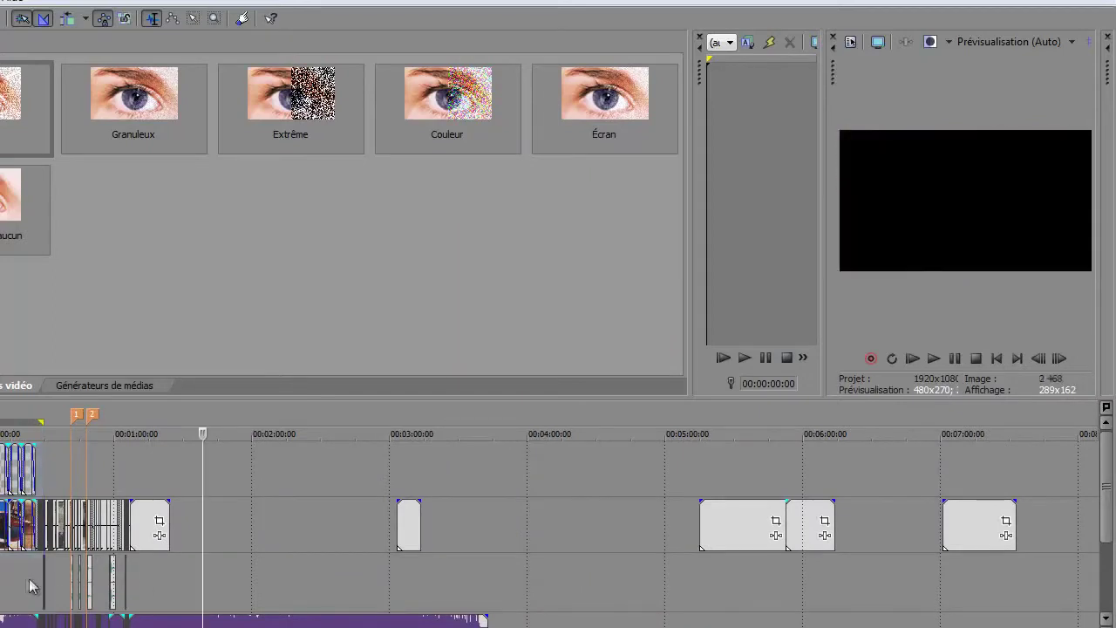
{"action": "left_click", "coordinate": [52, 584]}
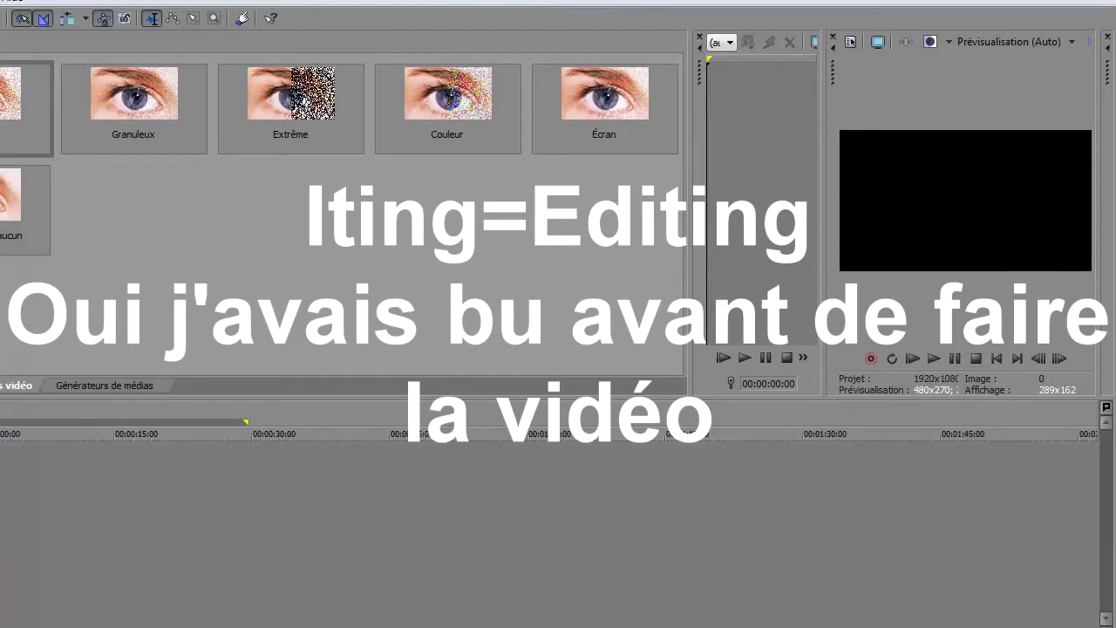
Browse the EDITING PACK MOI folder on the desktop from the Open file dialog
{"action": "key", "text": "ctrl+o"}
{"action": "left_click_drag", "start_coordinate": [78, 11], "coordinate": [560, 40]}
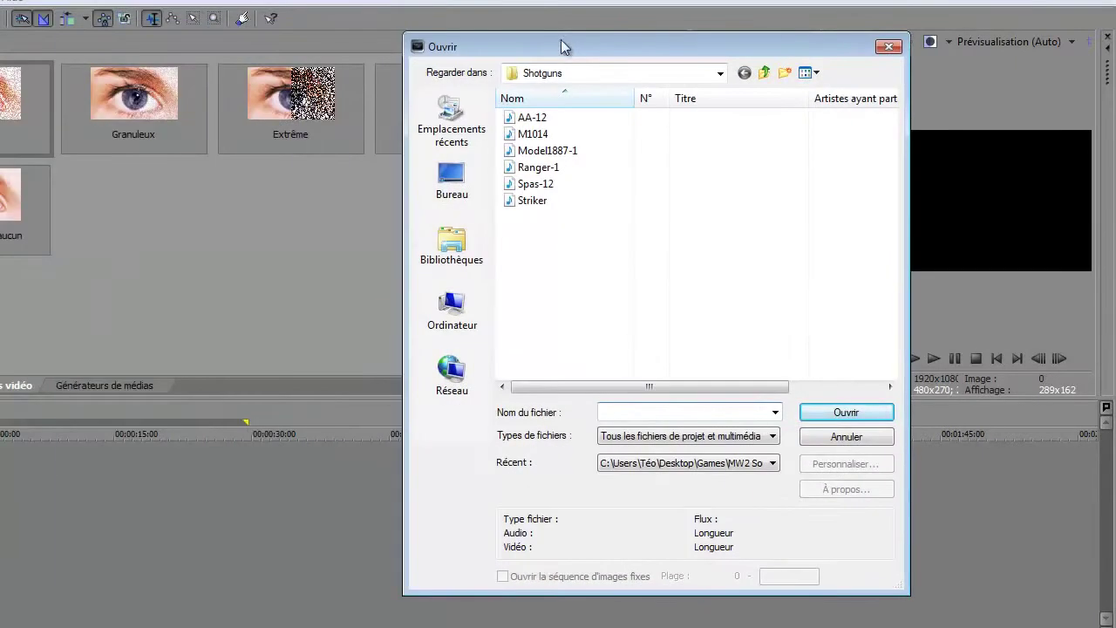
{"action": "left_click", "coordinate": [423, 274]}
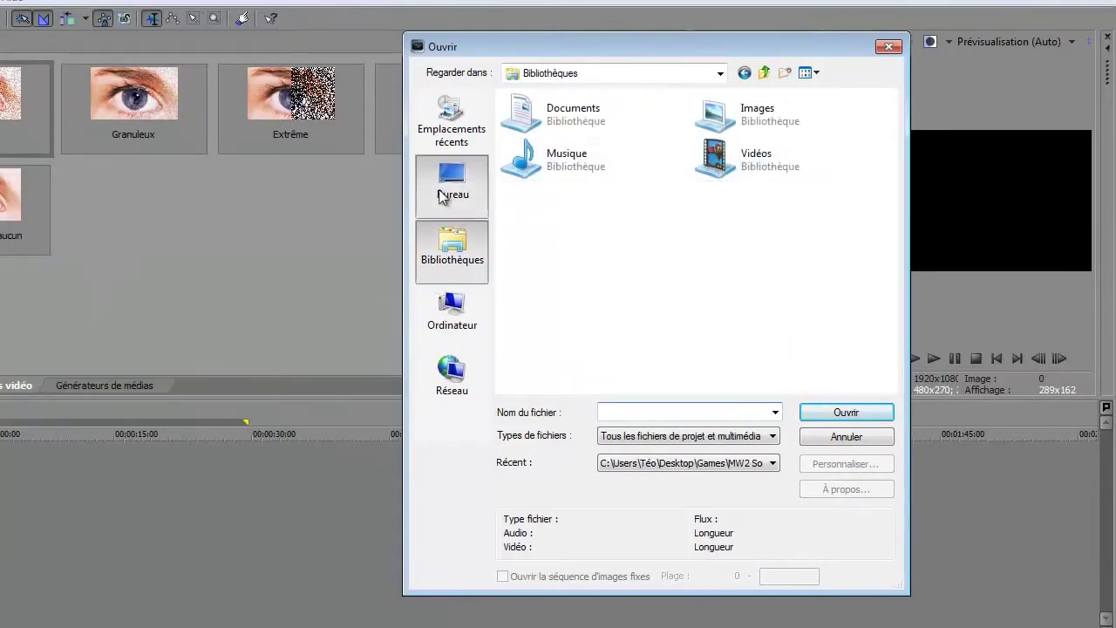
{"action": "left_click", "coordinate": [450, 185]}
{"action": "left_click_drag", "start_coordinate": [887, 169], "coordinate": [792, 200]}
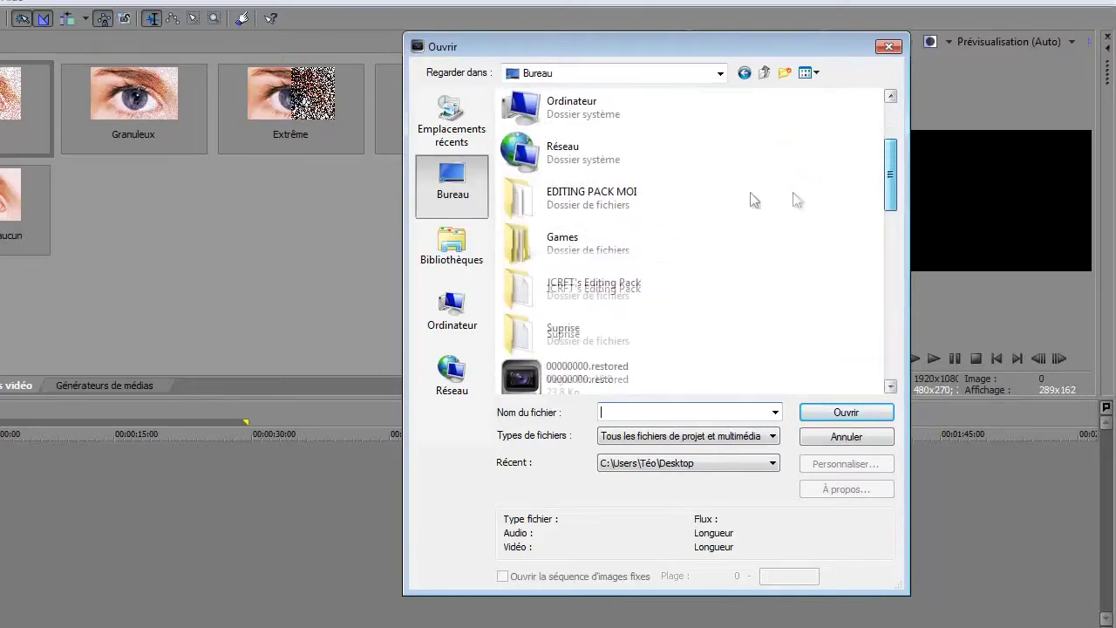
{"action": "double_click", "coordinate": [558, 208]}
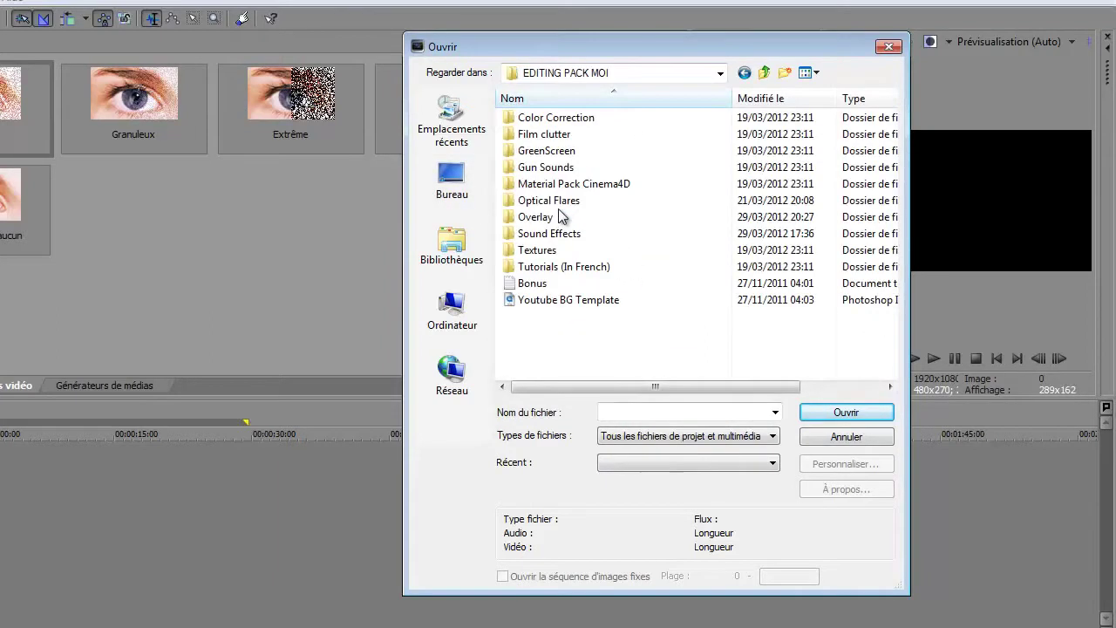
{"action": "left_click", "coordinate": [745, 75]}
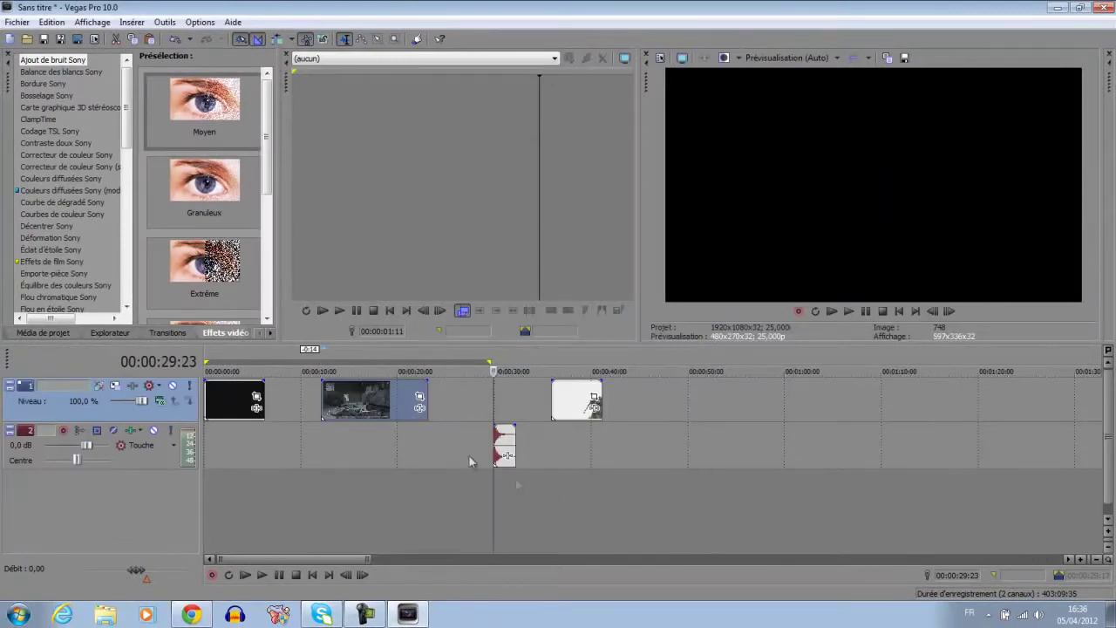
Move the audio clip slightly earlier to 00:00:28:16 and align the start of the white-background rifle clip with it
{"action": "left_click", "coordinate": [500, 436]}
{"action": "left_click_drag", "start_coordinate": [501, 442], "coordinate": [468, 489]}
{"action": "left_click", "coordinate": [640, 502]}
{"action": "left_click", "coordinate": [481, 495]}
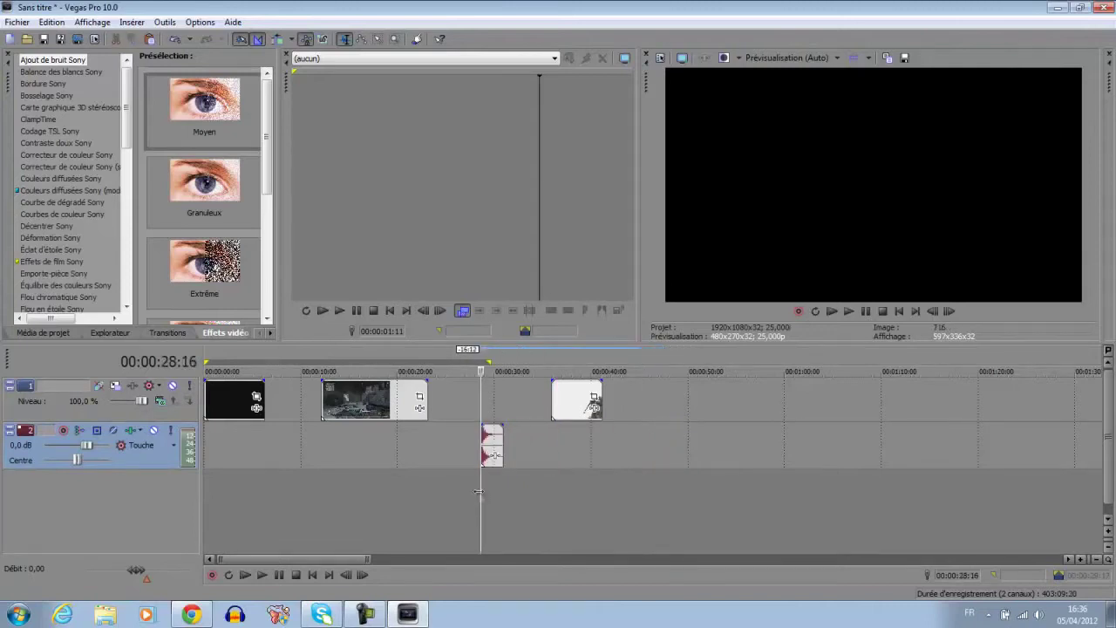
{"action": "scroll", "coordinate": [479, 492], "scroll_direction": "up", "scroll_amount": 3}
{"action": "scroll", "coordinate": [649, 485], "scroll_direction": "down", "scroll_amount": 3}
{"action": "scroll", "coordinate": [434, 481], "scroll_direction": "up", "scroll_amount": 2}
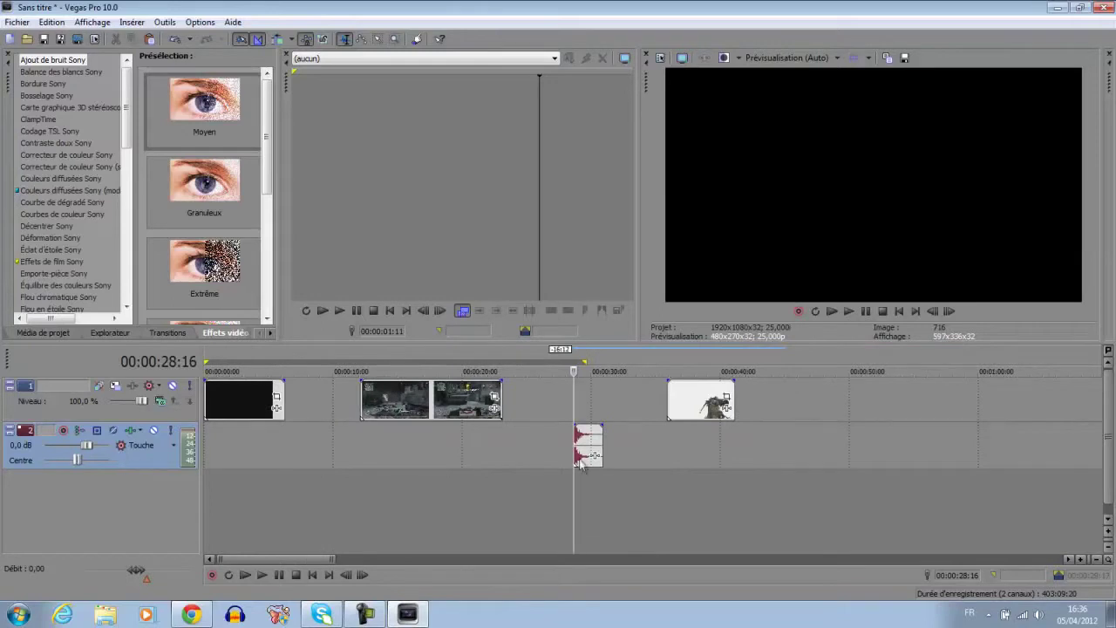
{"action": "left_click_drag", "start_coordinate": [702, 389], "coordinate": [609, 399]}
Preview the gameplay and opening cinematic clips and insert a new video track above them
{"action": "left_click", "coordinate": [442, 459]}
{"action": "left_click_drag", "start_coordinate": [438, 460], "coordinate": [416, 460]}
{"action": "left_click", "coordinate": [346, 461]}
{"action": "left_click", "coordinate": [349, 459]}
{"action": "left_click_drag", "start_coordinate": [349, 459], "coordinate": [260, 459]}
{"action": "right_click", "coordinate": [437, 497]}
{"action": "left_click", "coordinate": [503, 535]}
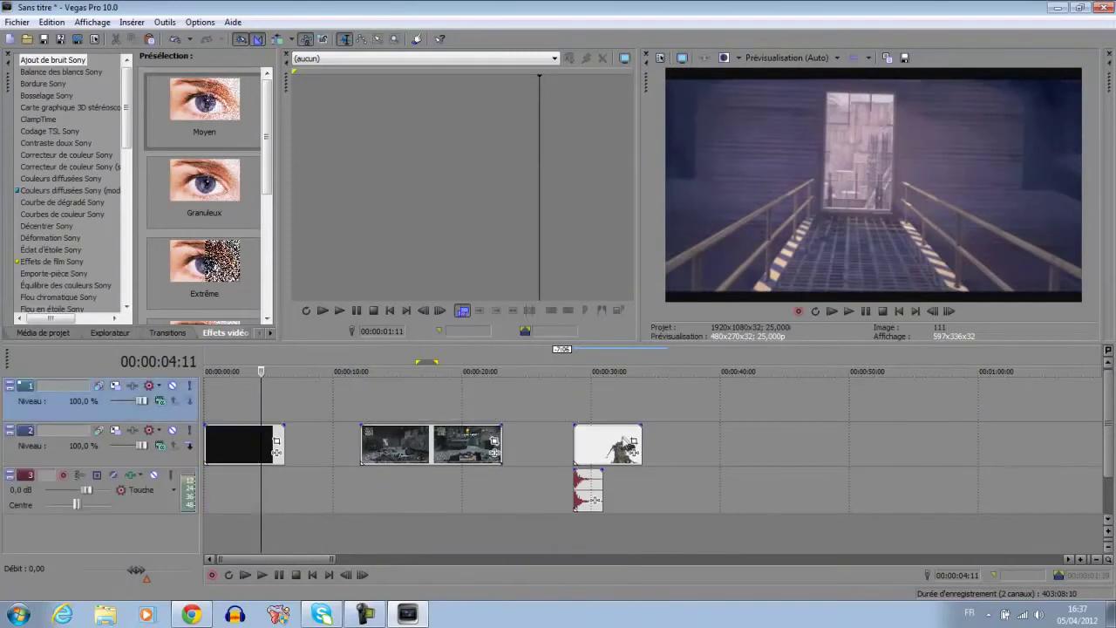
Place the white-background rifle clip on the new track over the opening cinematic, starting at about 00:00:01:21
{"action": "left_click_drag", "start_coordinate": [615, 441], "coordinate": [545, 405]}
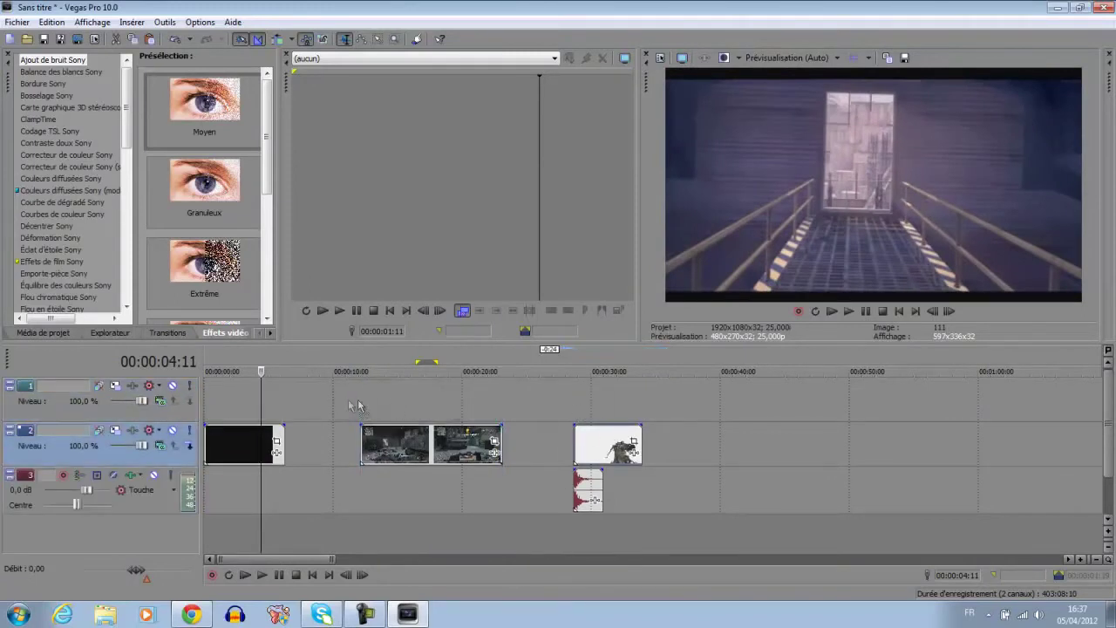
{"action": "left_click_drag", "start_coordinate": [281, 405], "coordinate": [270, 407]}
{"action": "left_click", "coordinate": [228, 499]}
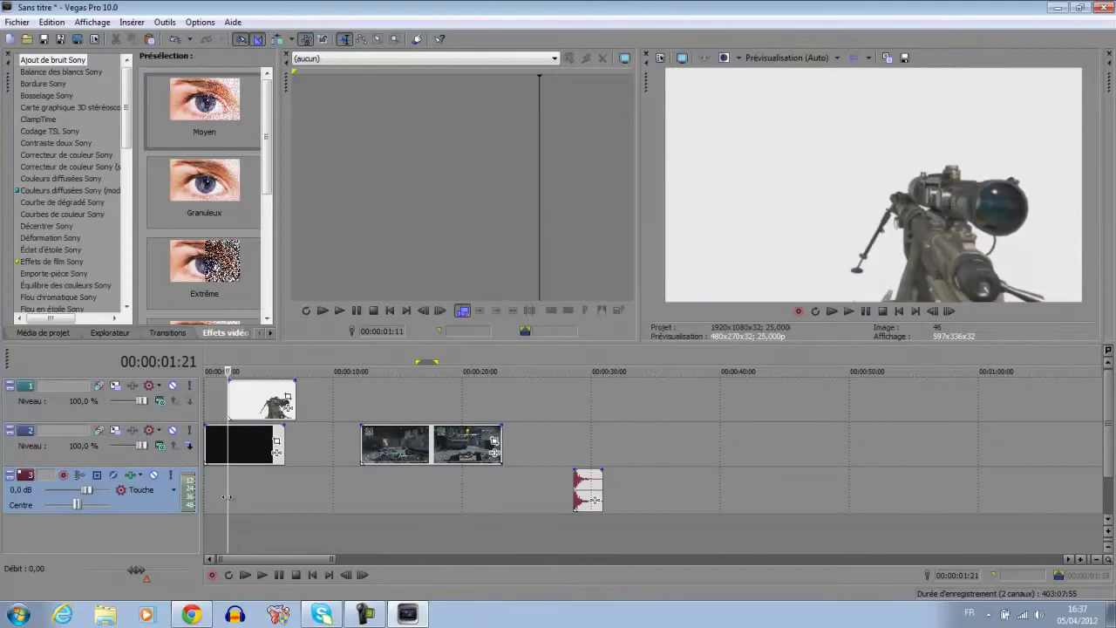
{"action": "left_click_drag", "start_coordinate": [225, 498], "coordinate": [251, 497]}
Apply the Incrustation en chrominance Sony effect to the rifle clip and sample its white background as the key colour
{"action": "left_click_drag", "start_coordinate": [127, 85], "coordinate": [125, 187]}
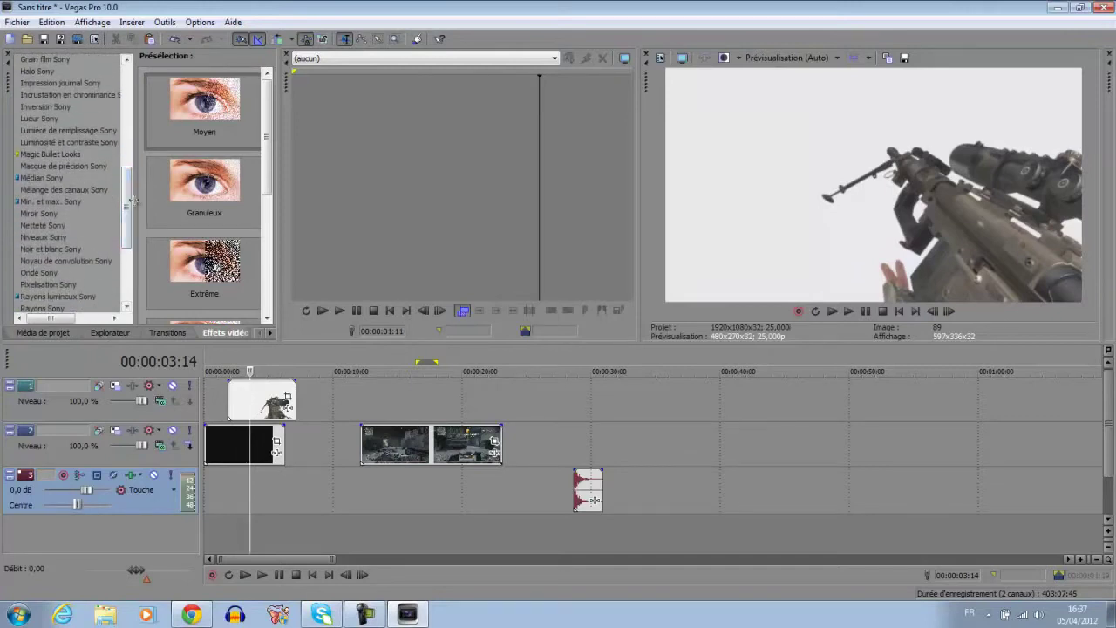
{"action": "mouse_move", "coordinate": [127, 210]}
{"action": "left_mouse_down"}
{"action": "mouse_move", "coordinate": [127, 225]}
{"action": "mouse_move", "coordinate": [127, 205]}
{"action": "left_mouse_up"}
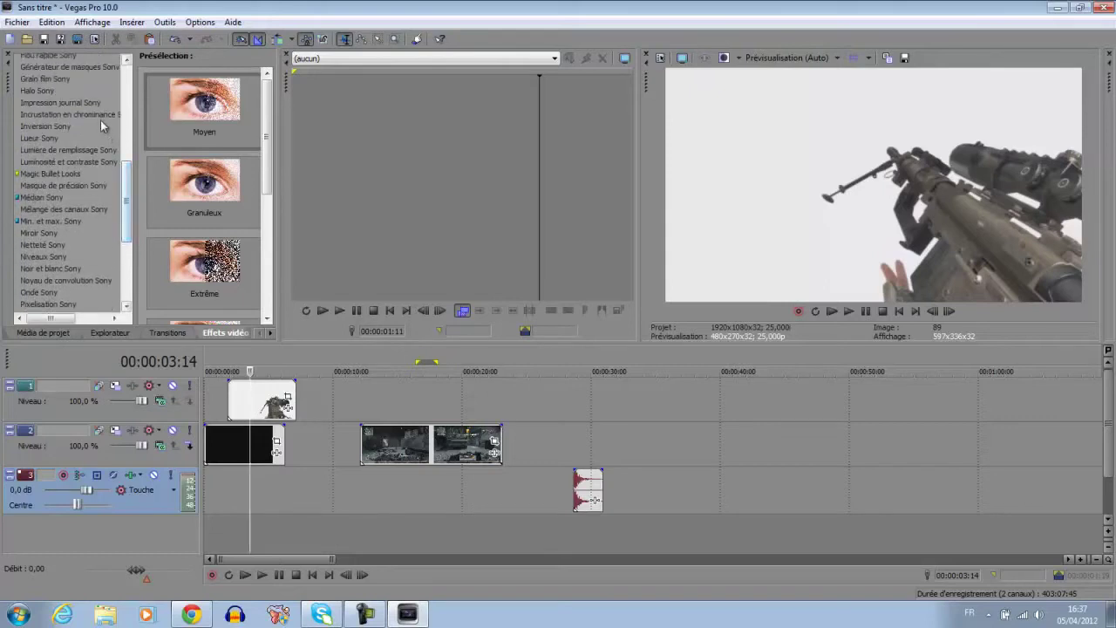
{"action": "left_click_drag", "start_coordinate": [98, 115], "coordinate": [257, 403]}
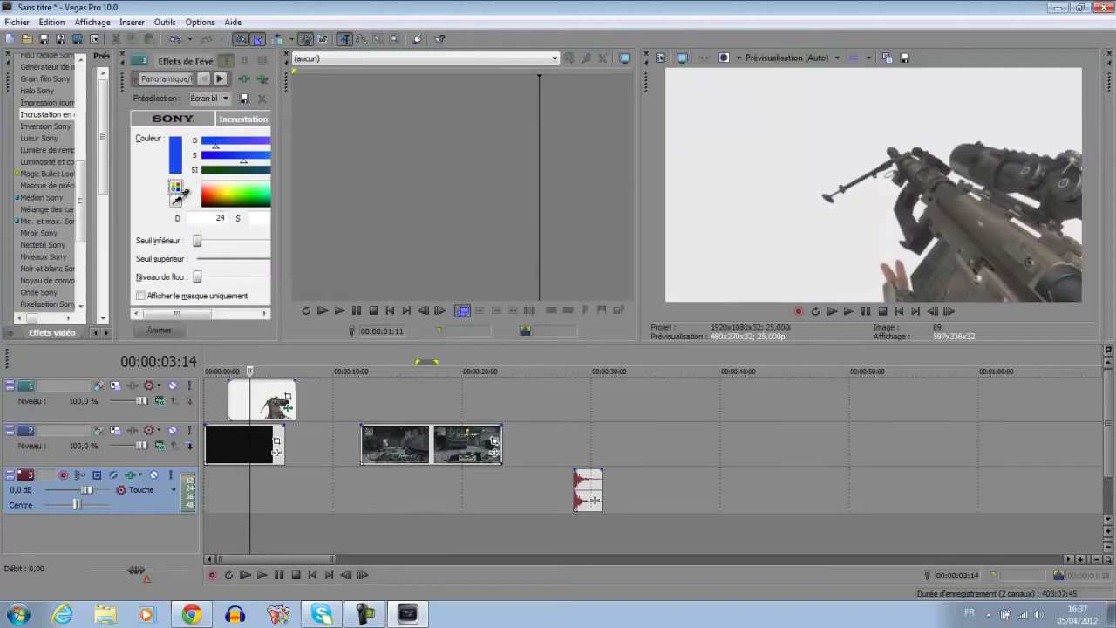
{"action": "left_click", "coordinate": [732, 178]}
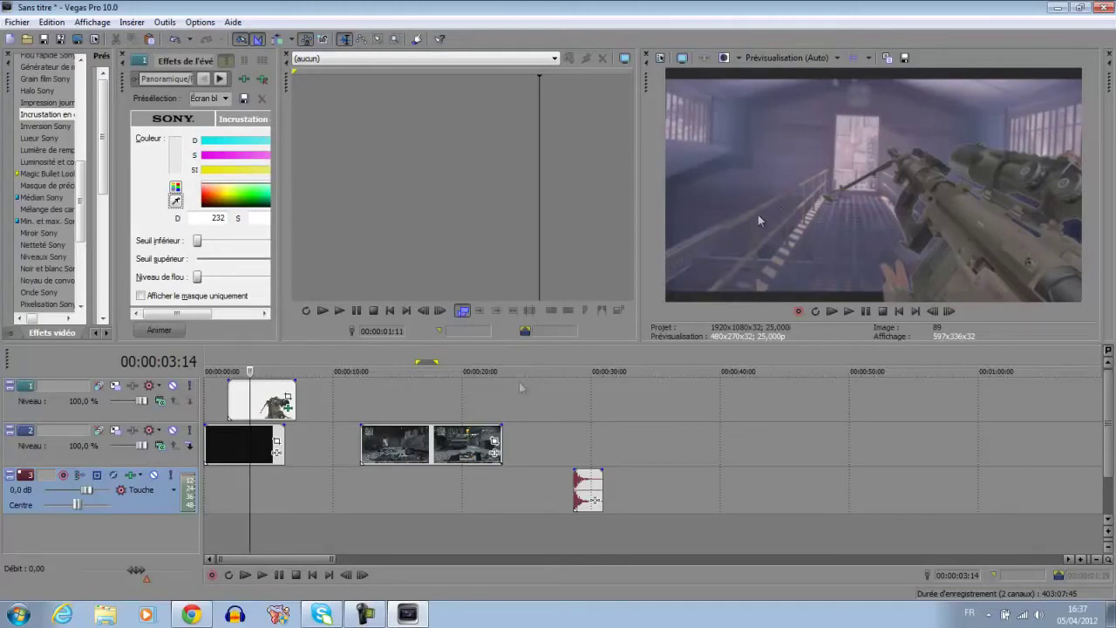
Scrub through the overlapping section to examine the keyed rifle over the cinematic
{"action": "left_click", "coordinate": [242, 521]}
{"action": "left_click", "coordinate": [248, 518]}
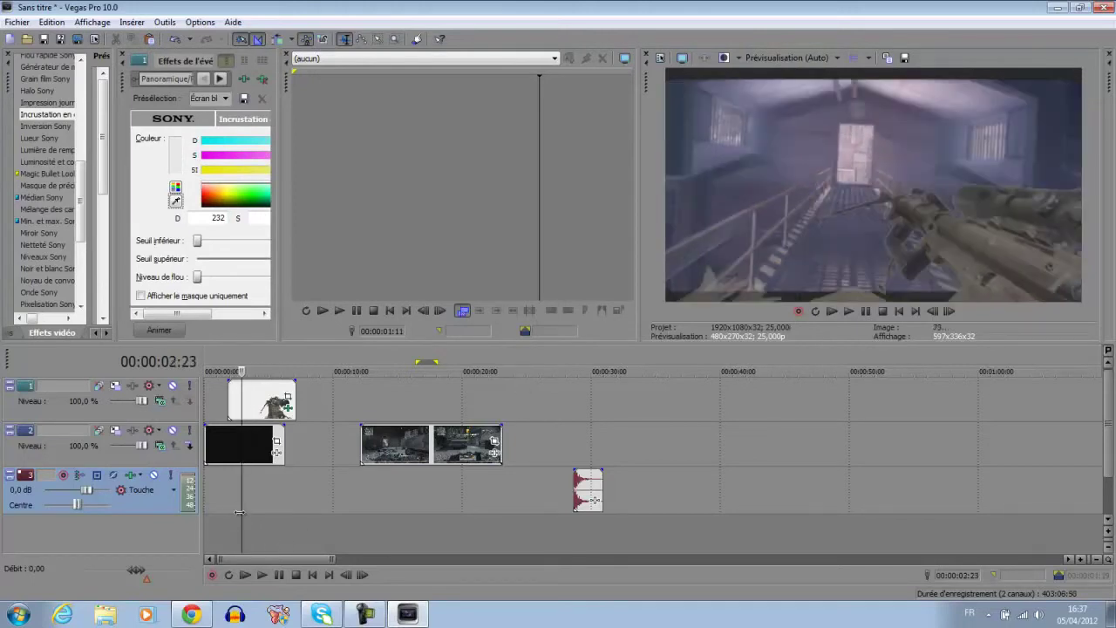
{"action": "left_click", "coordinate": [252, 518]}
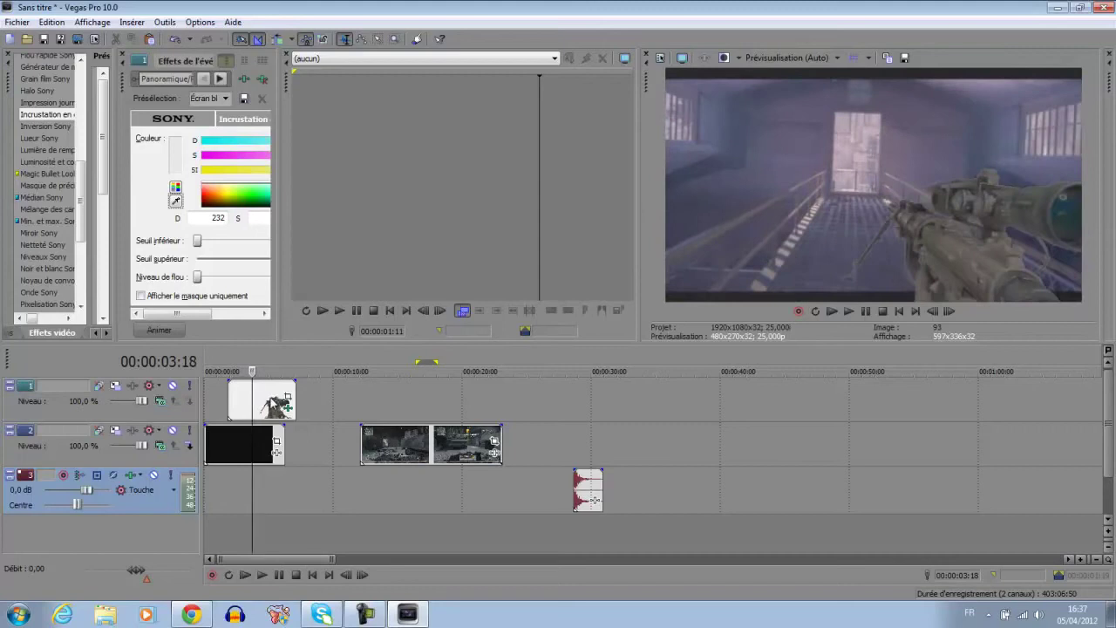
{"action": "left_click", "coordinate": [241, 483]}
{"action": "left_click_drag", "start_coordinate": [237, 482], "coordinate": [242, 481]}
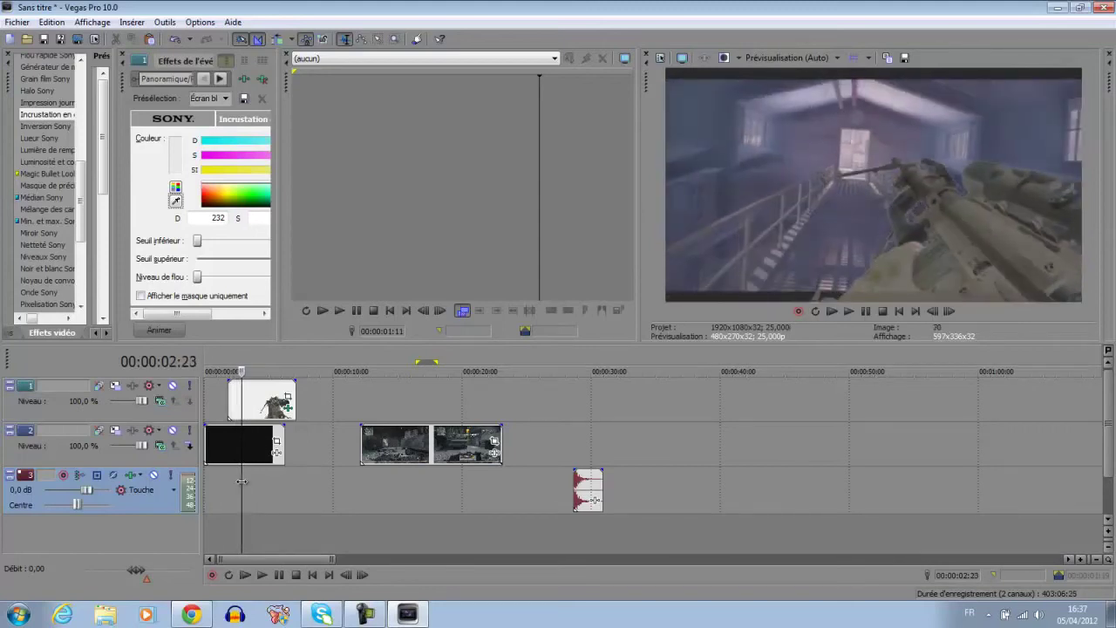
Try lowering the chroma key's upper threshold to 0.927 and set it back to 1.000
{"action": "mouse_move", "coordinate": [204, 242]}
{"action": "left_mouse_down"}
{"action": "mouse_move", "coordinate": [304, 243]}
{"action": "mouse_move", "coordinate": [183, 248]}
{"action": "left_mouse_up"}
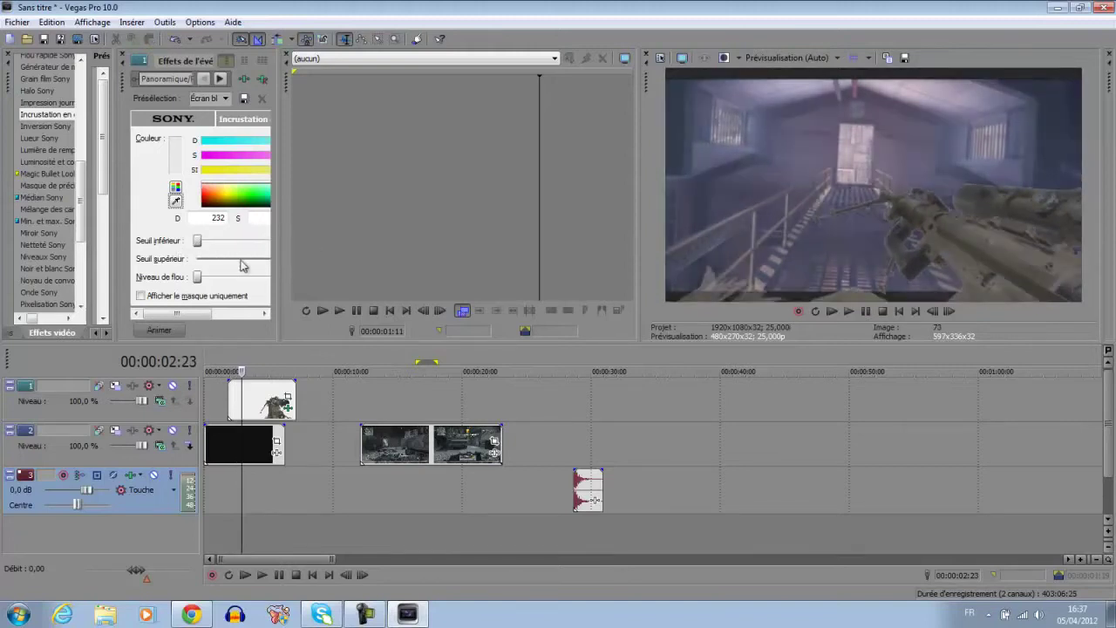
{"action": "left_click_drag", "start_coordinate": [277, 287], "coordinate": [405, 289]}
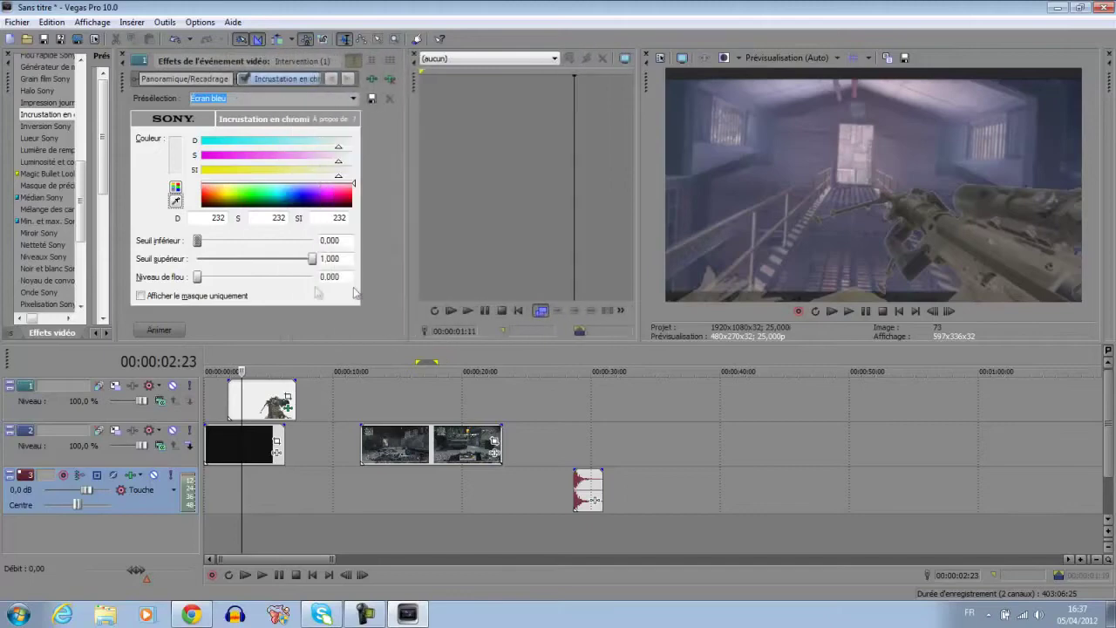
{"action": "left_click_drag", "start_coordinate": [312, 260], "coordinate": [303, 263]}
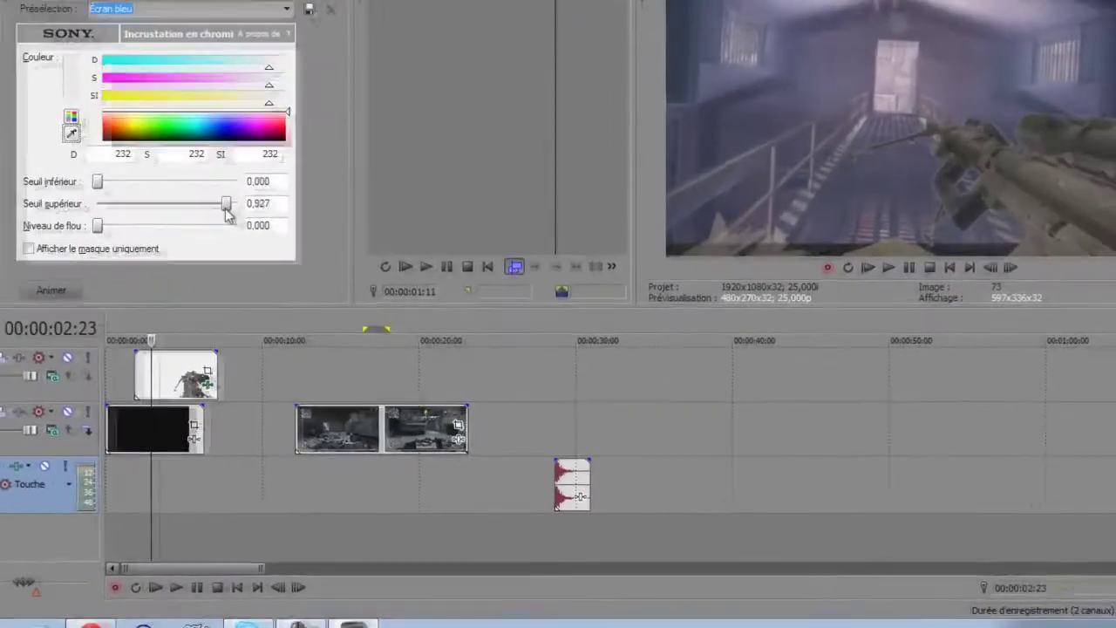
{"action": "mouse_move", "coordinate": [228, 215]}
{"action": "left_mouse_down"}
{"action": "mouse_move", "coordinate": [107, 215]}
{"action": "mouse_move", "coordinate": [95, 200]}
{"action": "mouse_move", "coordinate": [237, 206]}
{"action": "left_mouse_up"}
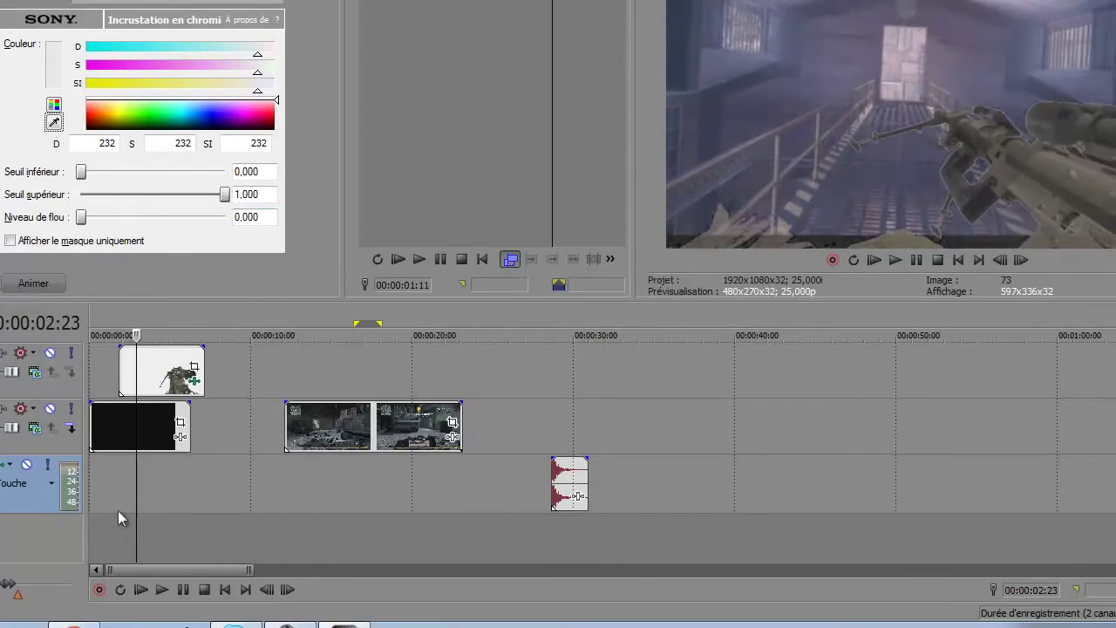
Play the composite from near the start of the timeline to examine how the rifle moves over the cinematic
{"action": "left_click_drag", "start_coordinate": [131, 504], "coordinate": [101, 504]}
{"action": "left_click", "coordinate": [162, 589]}
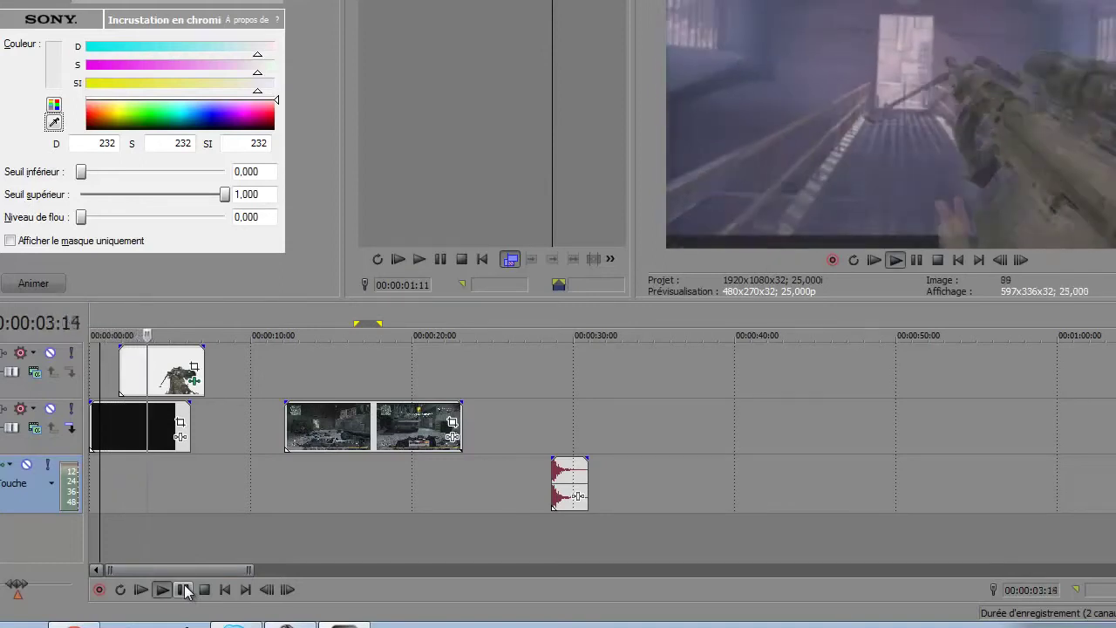
{"action": "left_click", "coordinate": [184, 589]}
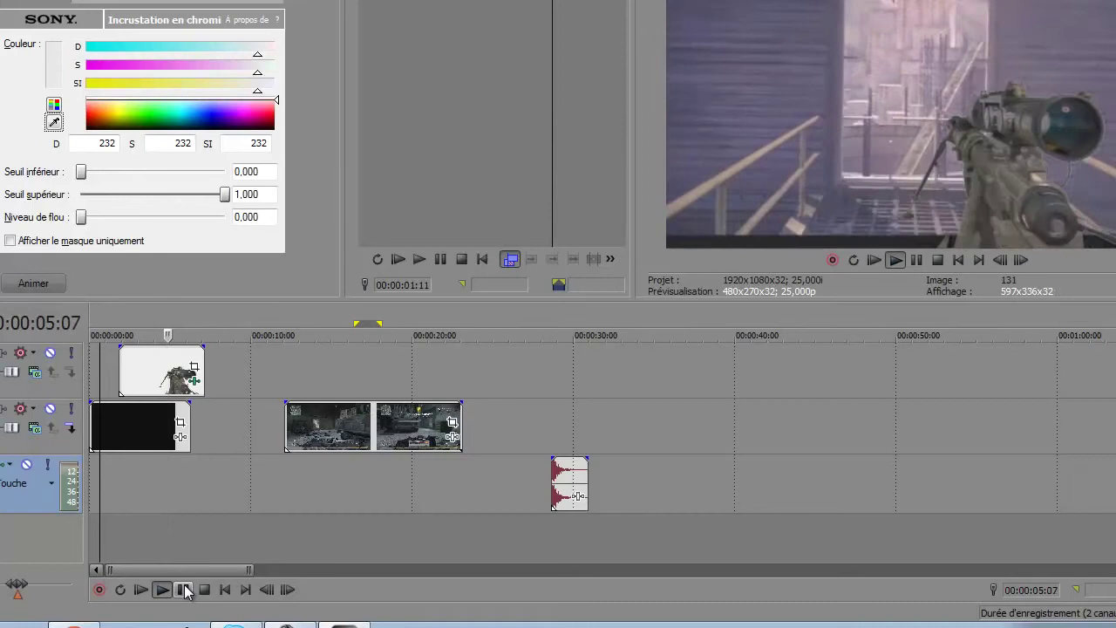
{"action": "mouse_move", "coordinate": [180, 534]}
{"action": "left_mouse_down"}
{"action": "mouse_move", "coordinate": [191, 536]}
{"action": "mouse_move", "coordinate": [172, 535]}
{"action": "left_mouse_up"}
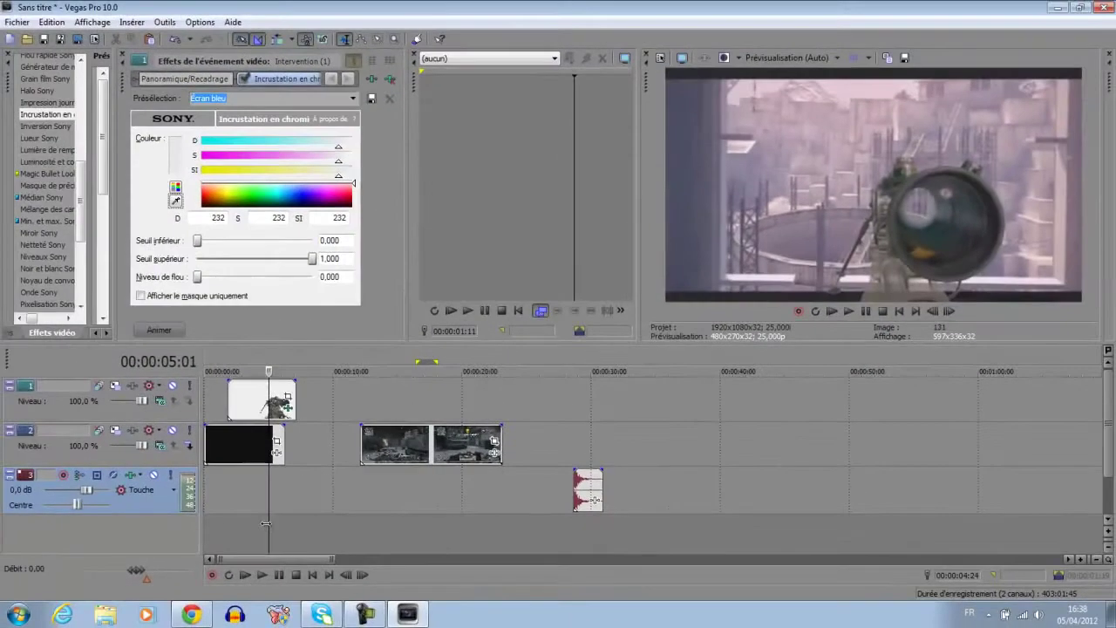
Split the rifle and cinematic clips at 00:00:05:19, where the scope is centred, and delete the rifle clip's remaining part
{"action": "scroll", "coordinate": [266, 523], "scroll_direction": "up", "scroll_amount": 5}
{"action": "left_click_drag", "start_coordinate": [461, 500], "coordinate": [494, 499]}
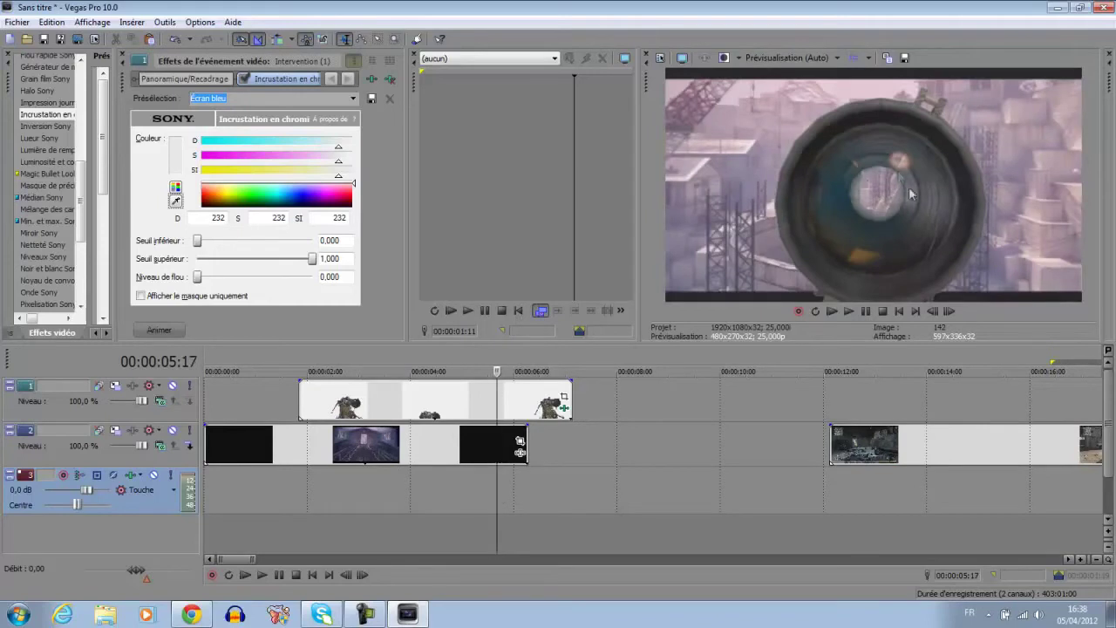
{"action": "left_click", "coordinate": [501, 505]}
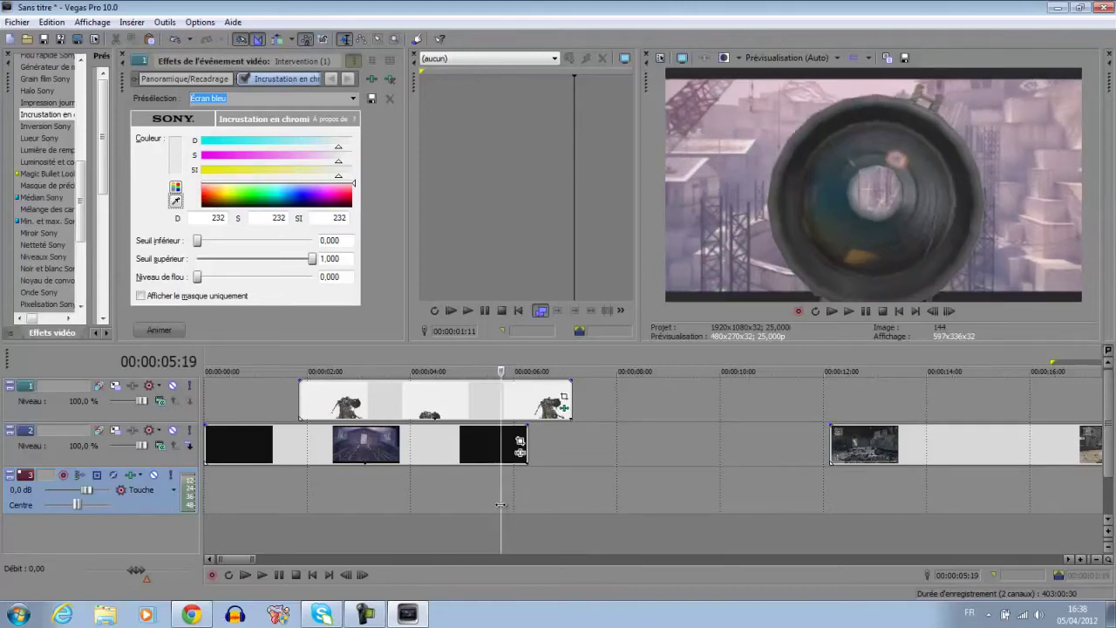
{"action": "right_click", "coordinate": [523, 408]}
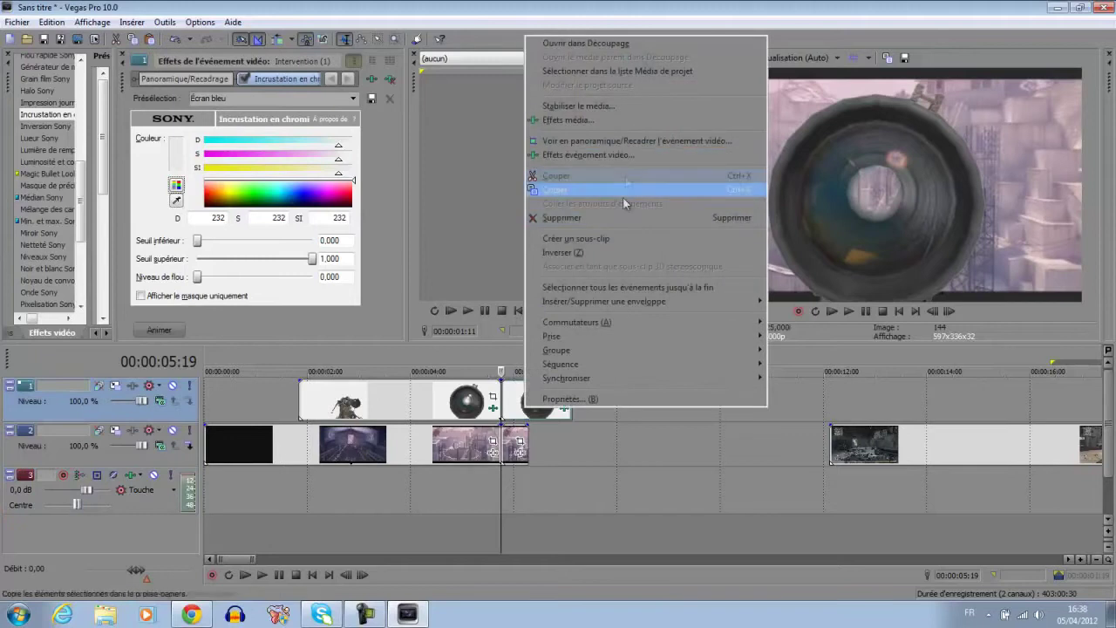
{"action": "left_click", "coordinate": [620, 216]}
Move the gameplay clip about 5 seconds earlier, closer to the cinematic, and preview the end of the rifle sequence
{"action": "left_click_drag", "start_coordinate": [882, 447], "coordinate": [627, 454]}
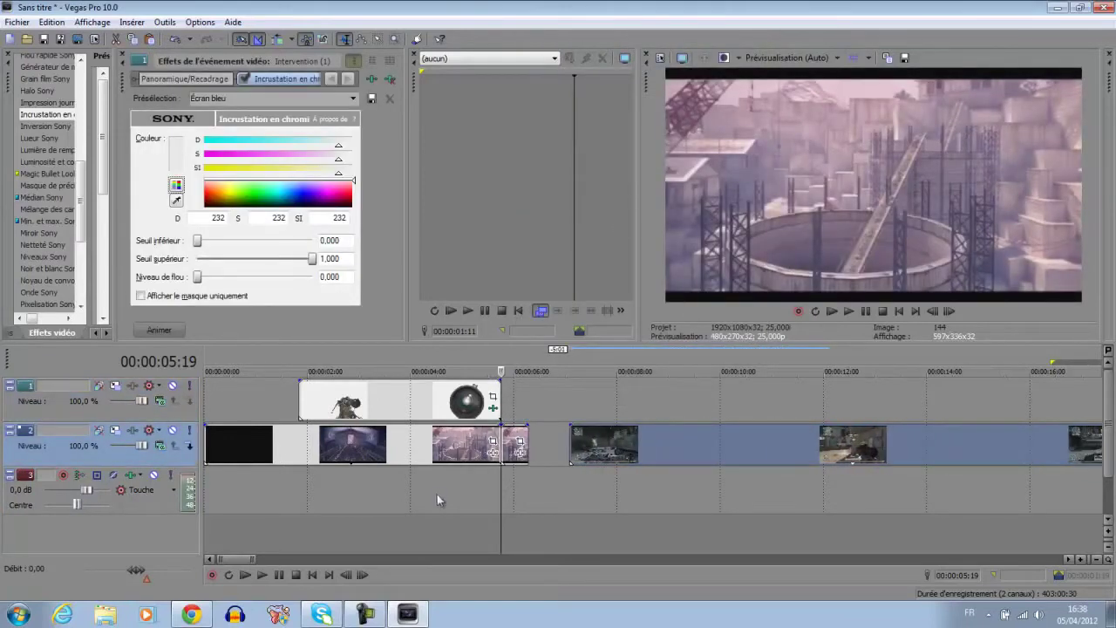
{"action": "left_click_drag", "start_coordinate": [502, 501], "coordinate": [479, 502]}
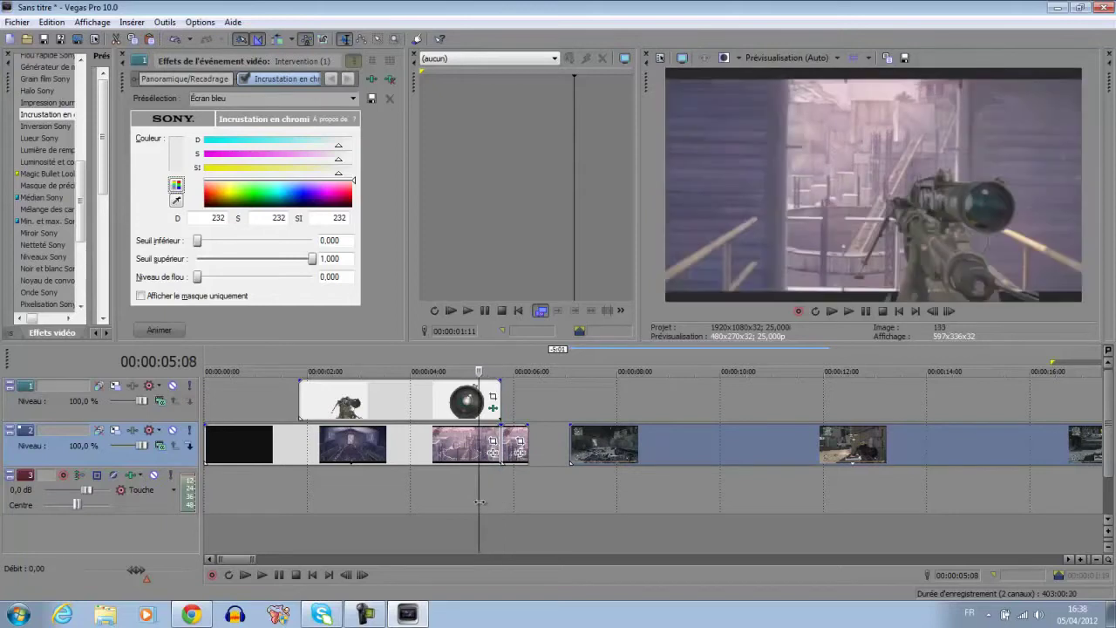
{"action": "left_click", "coordinate": [278, 581]}
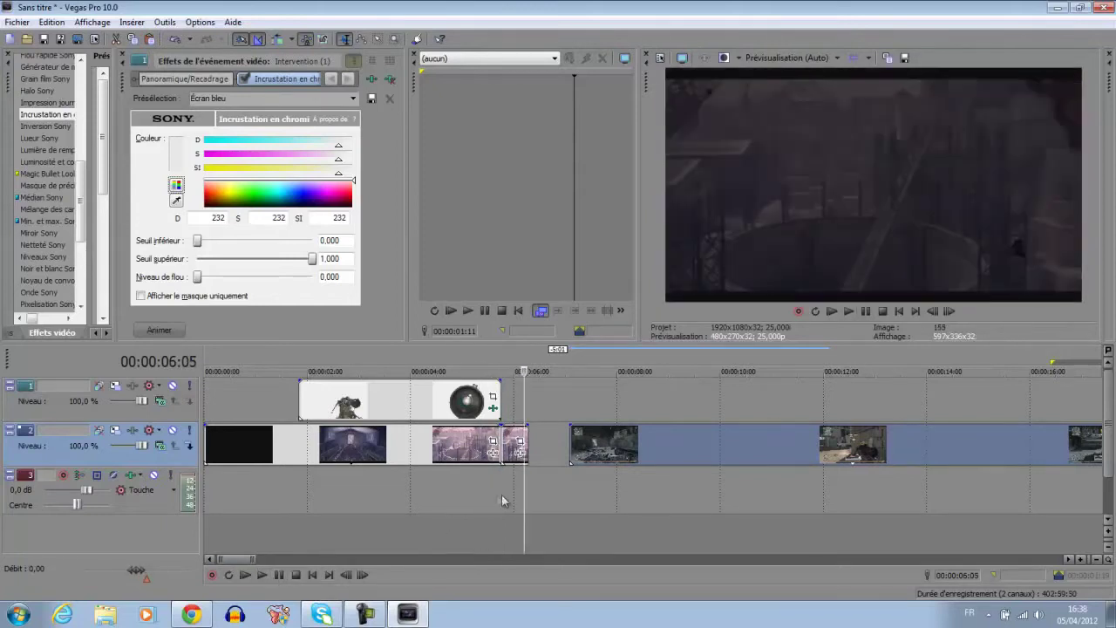
Split the gameplay clip at 00:00:14:14, where the scope comes up to the eye, and delete the part before it
{"action": "left_click_drag", "start_coordinate": [523, 496], "coordinate": [784, 495]}
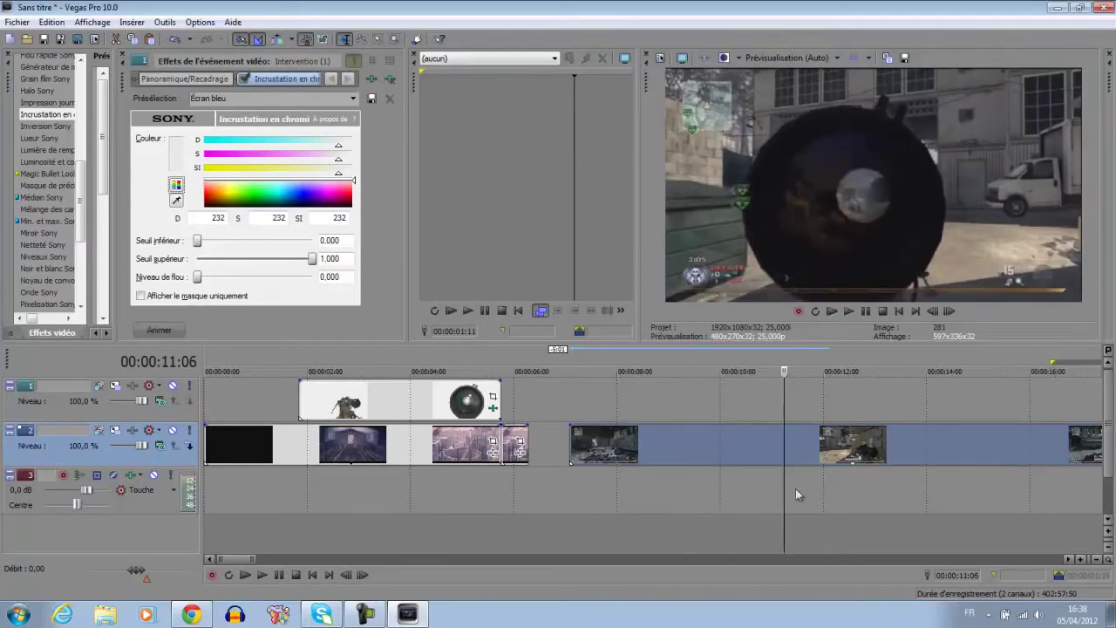
{"action": "left_click_drag", "start_coordinate": [782, 489], "coordinate": [981, 493]}
{"action": "left_click_drag", "start_coordinate": [970, 493], "coordinate": [956, 495]}
{"action": "key", "text": "s"}
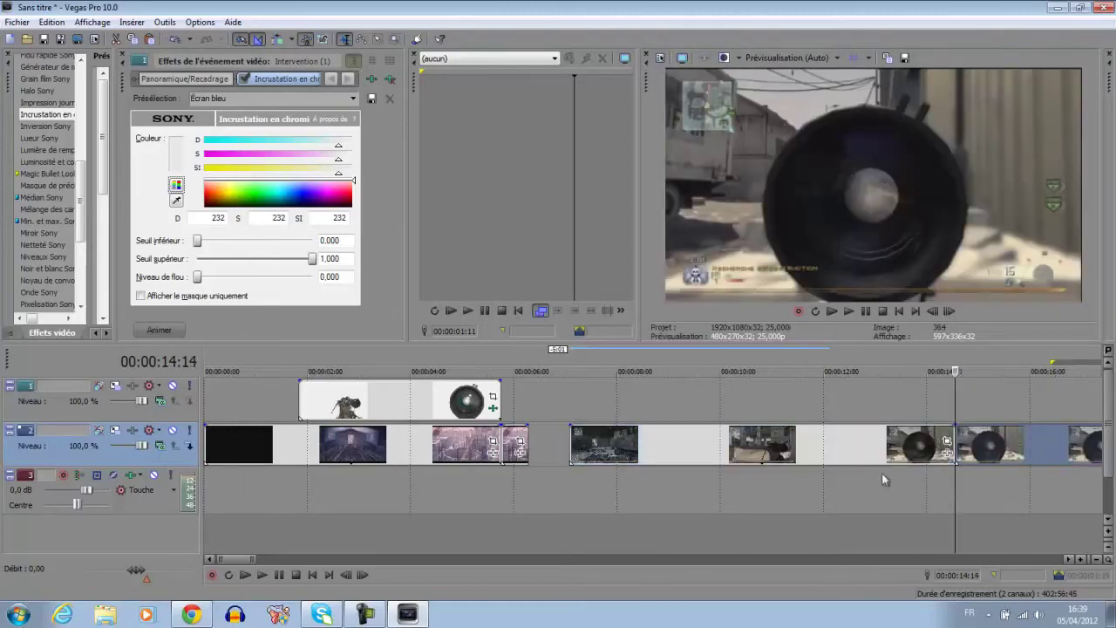
{"action": "right_click", "coordinate": [879, 458]}
{"action": "left_click", "coordinate": [879, 270]}
Move the remaining gameplay clip earlier so it starts at about 00:00:07:01
{"action": "left_click_drag", "start_coordinate": [1004, 433], "coordinate": [597, 464]}
{"action": "left_click", "coordinate": [556, 495]}
{"action": "left_click", "coordinate": [563, 486]}
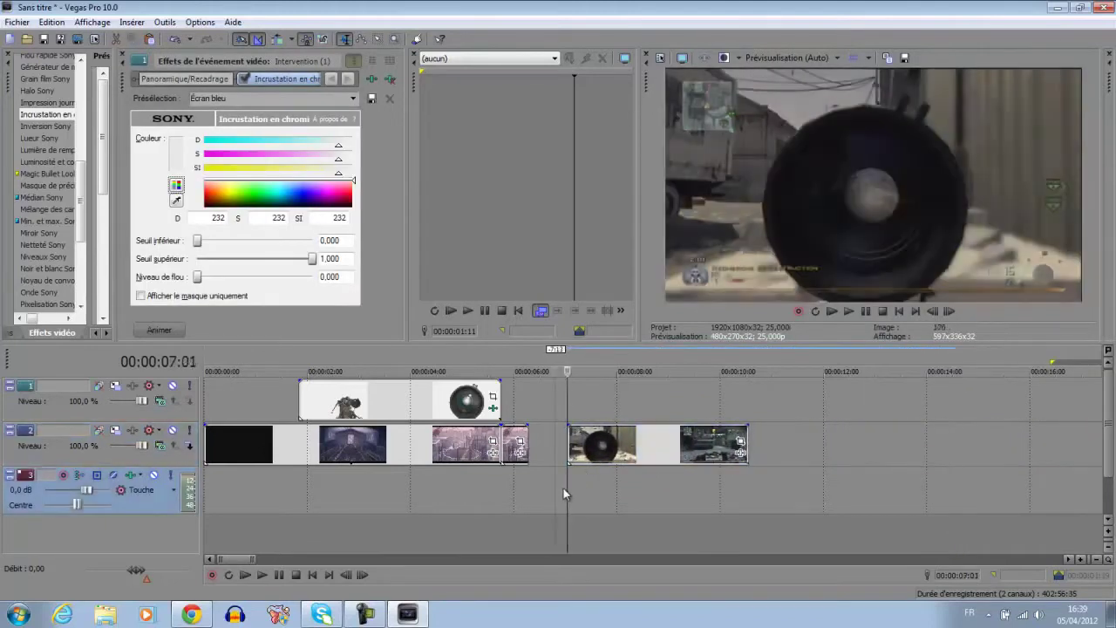
Split the rifle and cinematic clips at 00:00:05:18 and delete the rifle clip's leftover end
{"action": "left_click", "coordinate": [493, 499]}
{"action": "scroll", "coordinate": [492, 499], "scroll_direction": "up", "scroll_amount": 5}
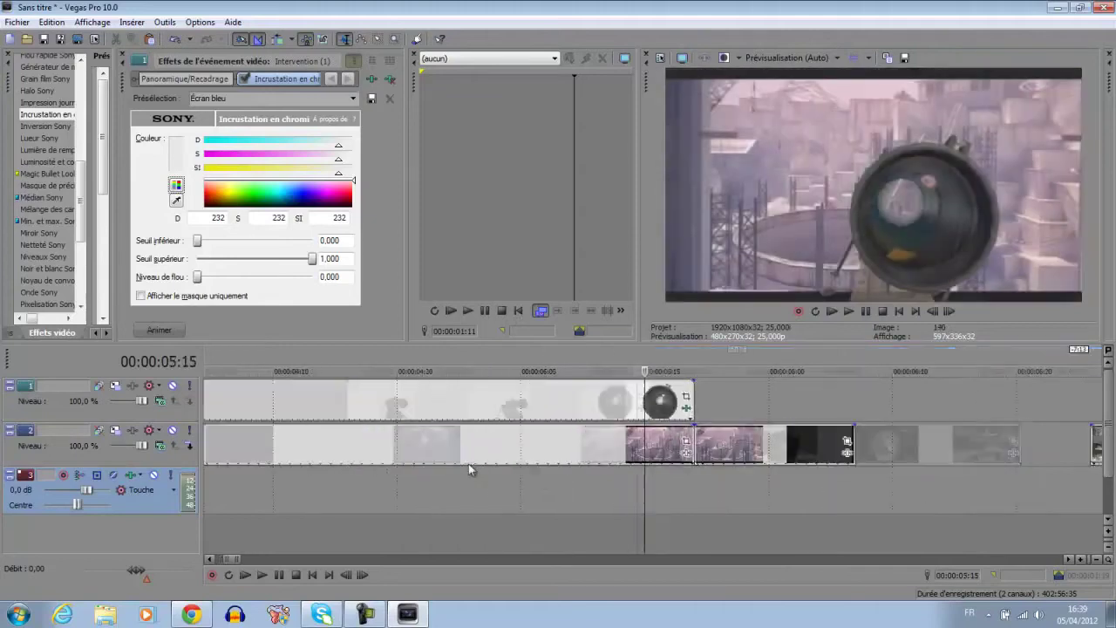
{"action": "left_click_drag", "start_coordinate": [645, 494], "coordinate": [676, 495]}
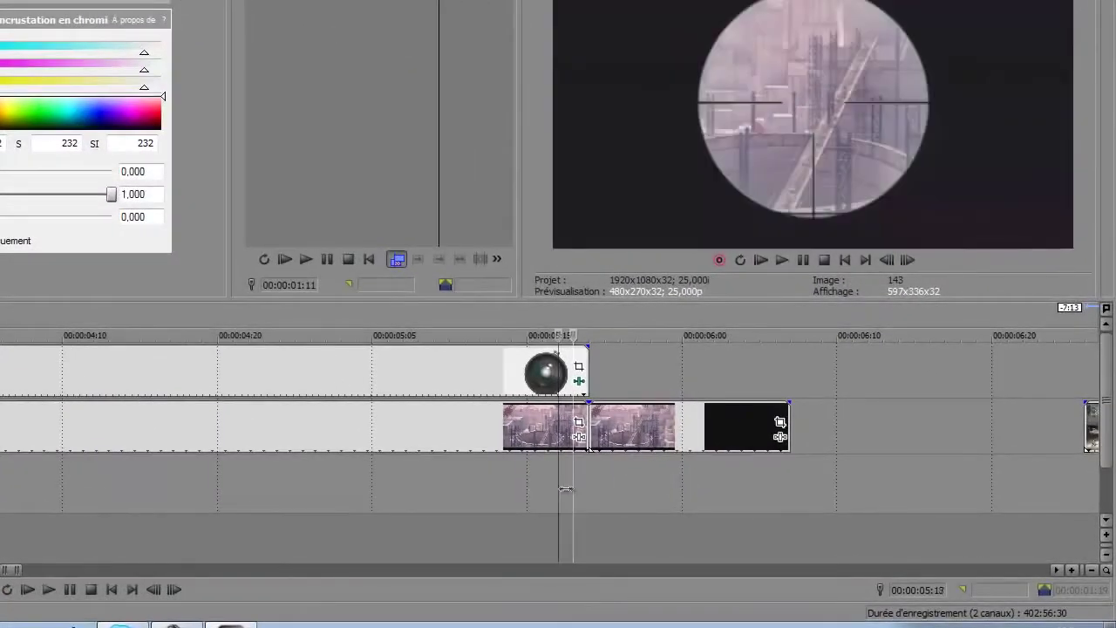
{"action": "left_click_drag", "start_coordinate": [565, 489], "coordinate": [571, 489]}
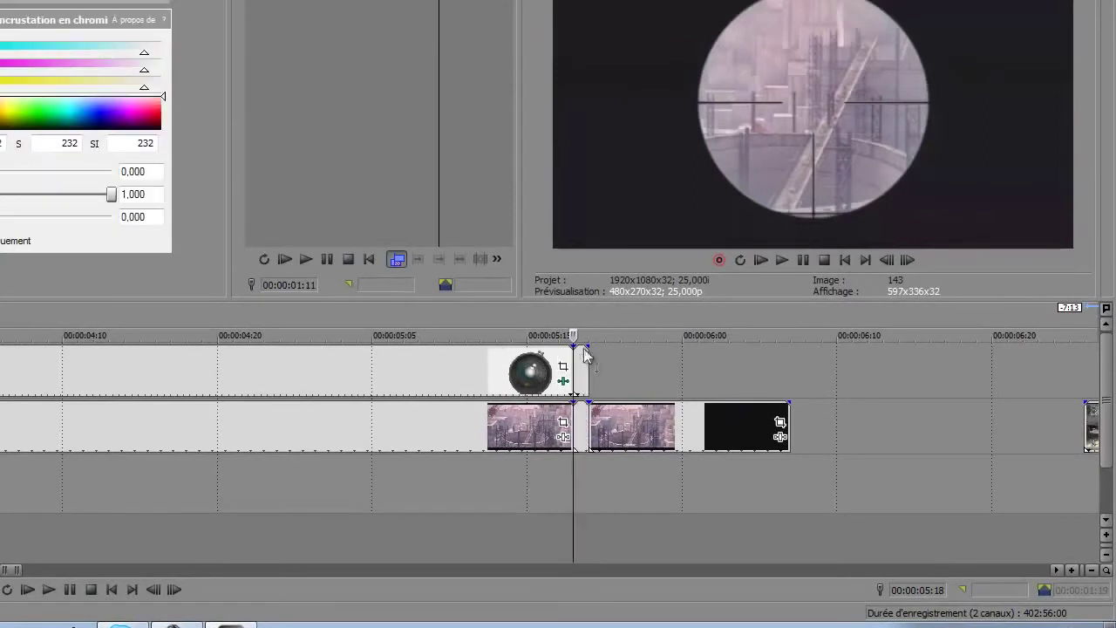
{"action": "right_click", "coordinate": [580, 357]}
{"action": "left_click", "coordinate": [614, 122]}
Split the rifle and cinematic clips at 00:00:05:17 and extend the last rifle piece by 3 frames
{"action": "left_click_drag", "start_coordinate": [576, 529], "coordinate": [556, 529]}
{"action": "key", "text": "s"}
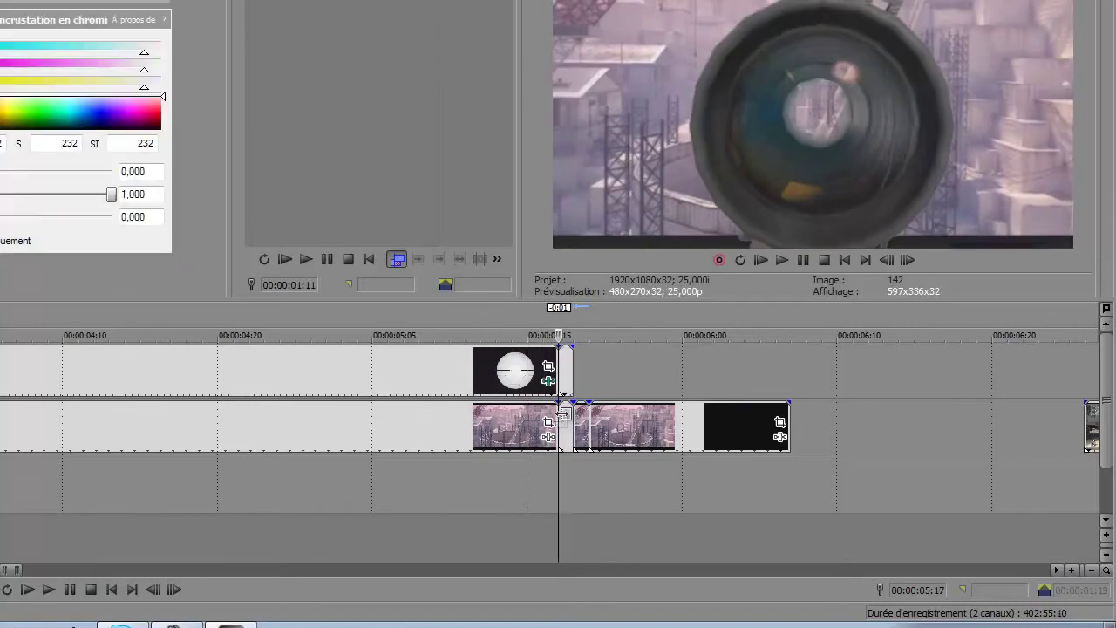
{"action": "left_click_drag", "start_coordinate": [572, 381], "coordinate": [705, 376]}
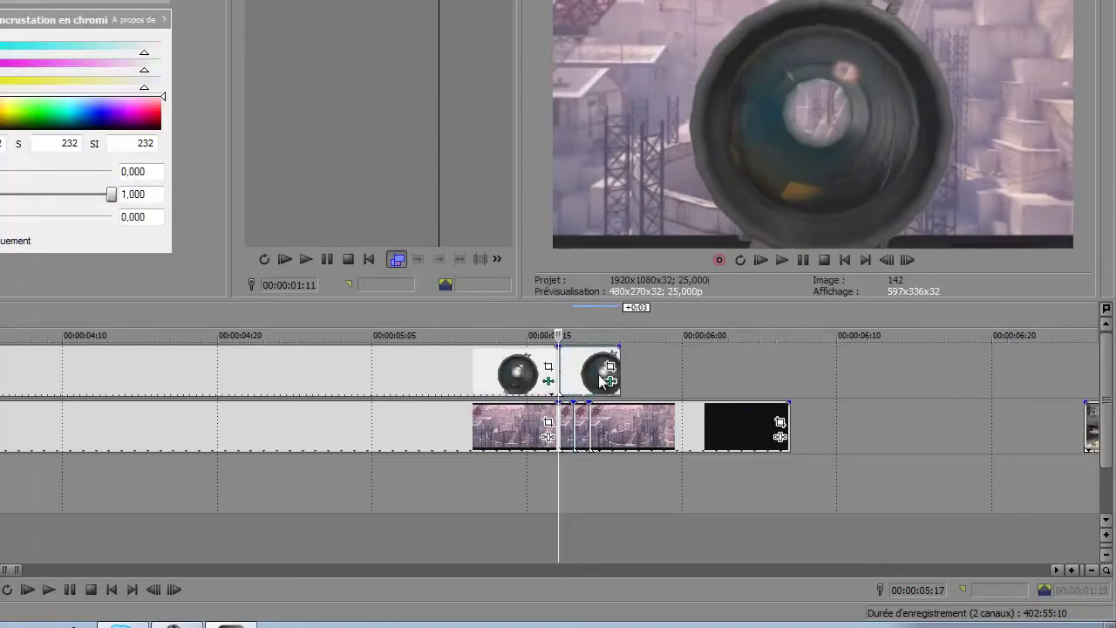
Move the gameplay clip onto the rifle's track so it overlaps the rifle's end with a 2-frame crossfade
{"action": "left_click_drag", "start_coordinate": [19, 569], "coordinate": [36, 570]}
{"action": "left_click_drag", "start_coordinate": [475, 440], "coordinate": [486, 406]}
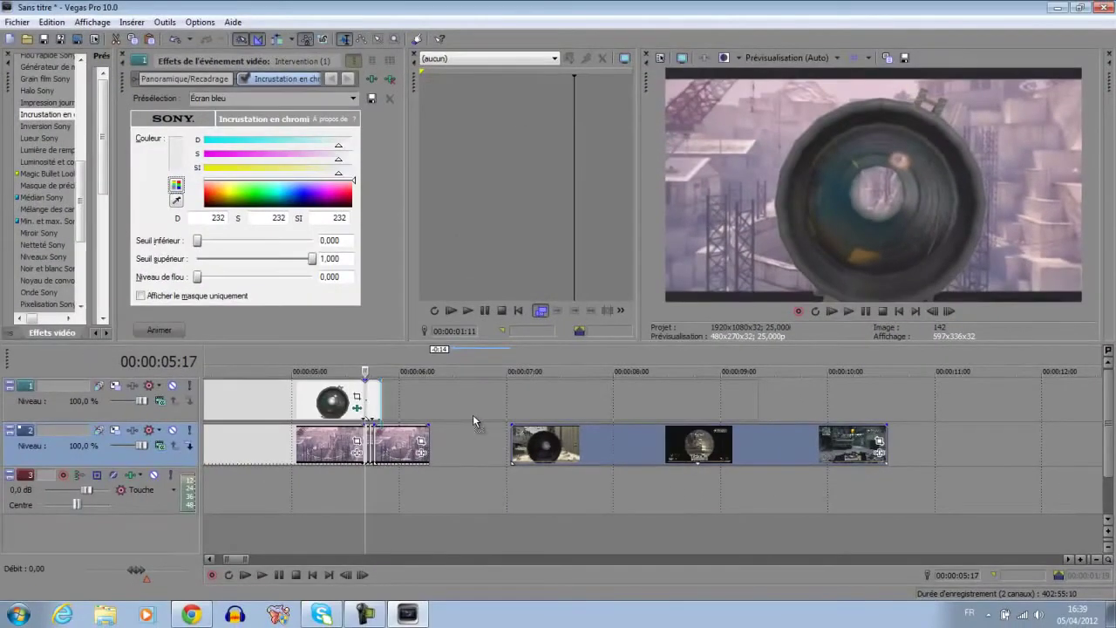
{"action": "left_click_drag", "start_coordinate": [465, 416], "coordinate": [464, 417]}
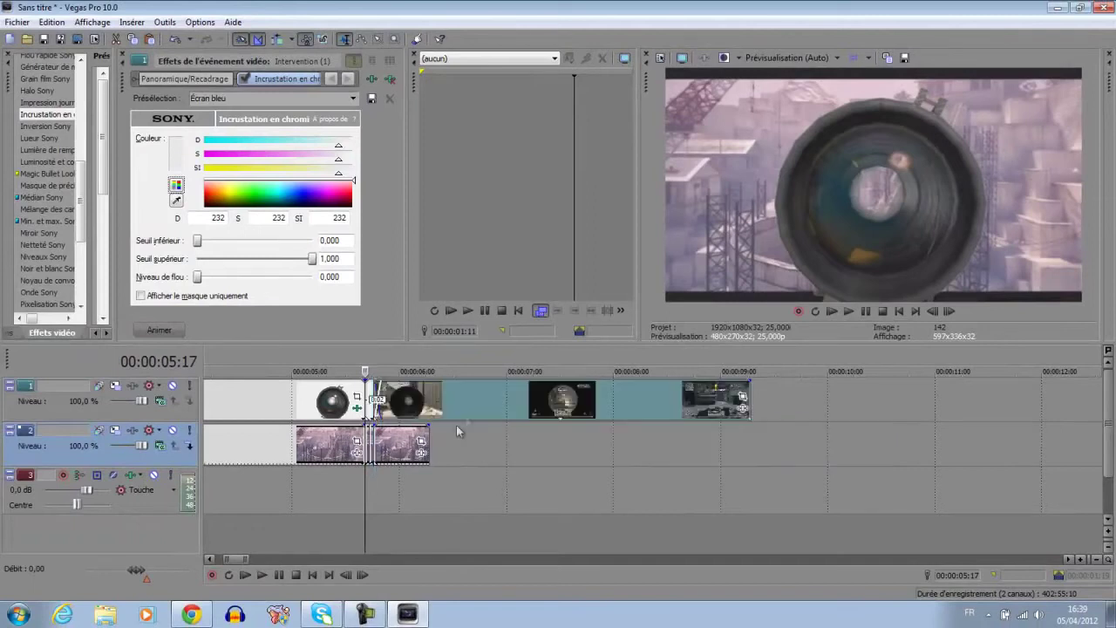
Delete the cinematic's leftover part that runs beyond the start of the gameplay clip
{"action": "scroll", "coordinate": [413, 464], "scroll_direction": "up", "scroll_amount": 5}
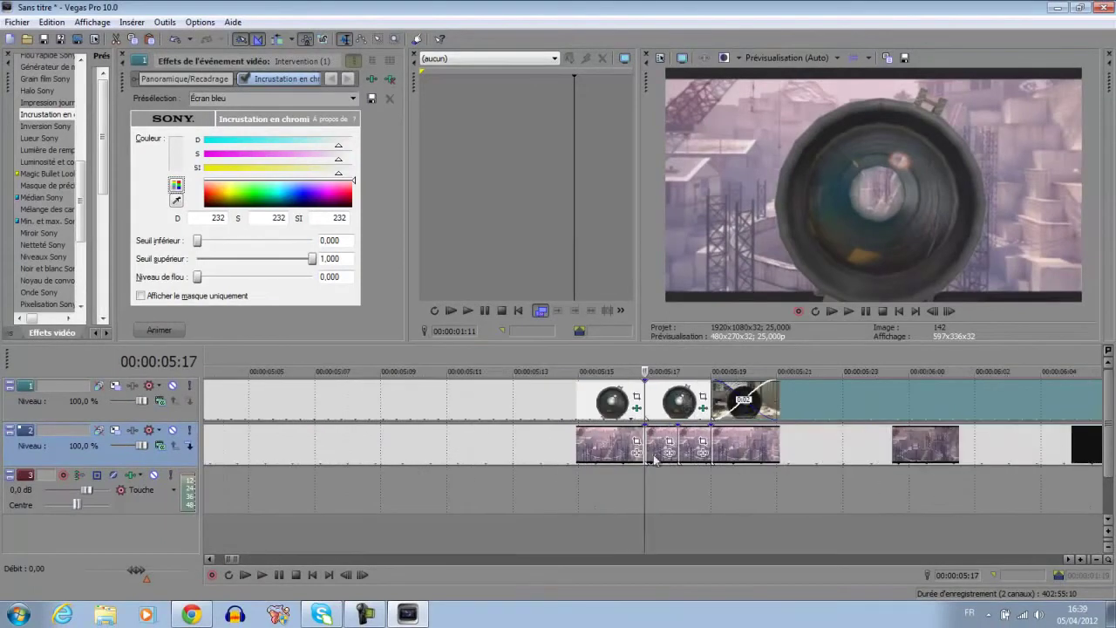
{"action": "right_click", "coordinate": [656, 460]}
{"action": "left_click", "coordinate": [663, 518]}
{"action": "left_click", "coordinate": [709, 505]}
{"action": "right_click", "coordinate": [748, 459]}
{"action": "left_click", "coordinate": [810, 271]}
Play the transition from the rifle composite into the gameplay to check how it flows
{"action": "left_click", "coordinate": [678, 498]}
{"action": "left_click", "coordinate": [280, 575]}
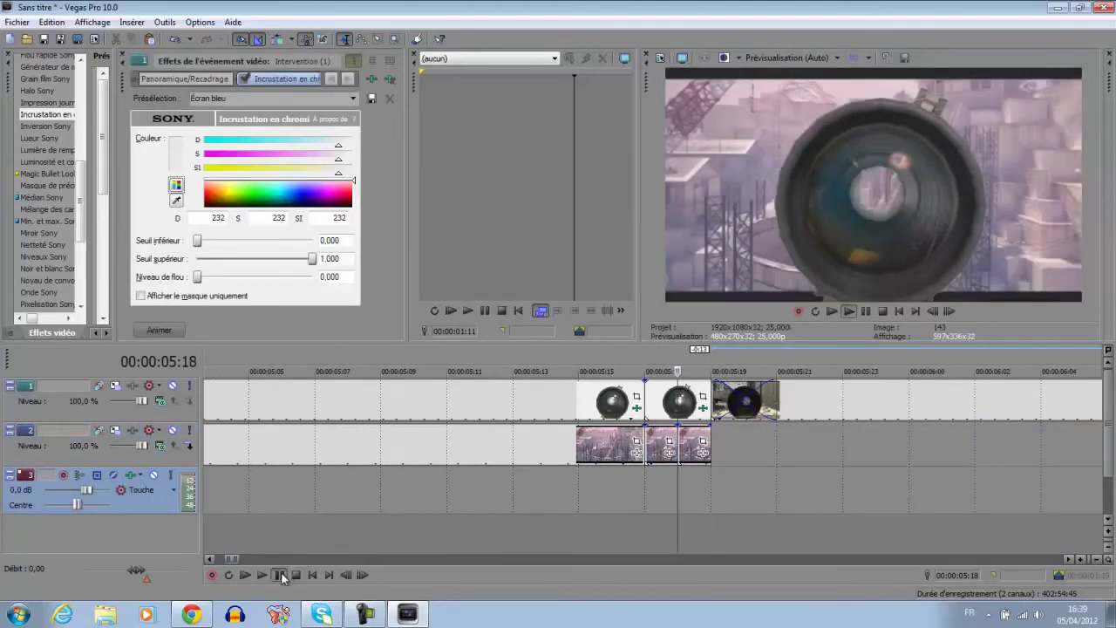
{"action": "left_click", "coordinate": [281, 577]}
{"action": "left_click_drag", "start_coordinate": [238, 559], "coordinate": [252, 561]}
{"action": "left_click_drag", "start_coordinate": [244, 560], "coordinate": [238, 560]}
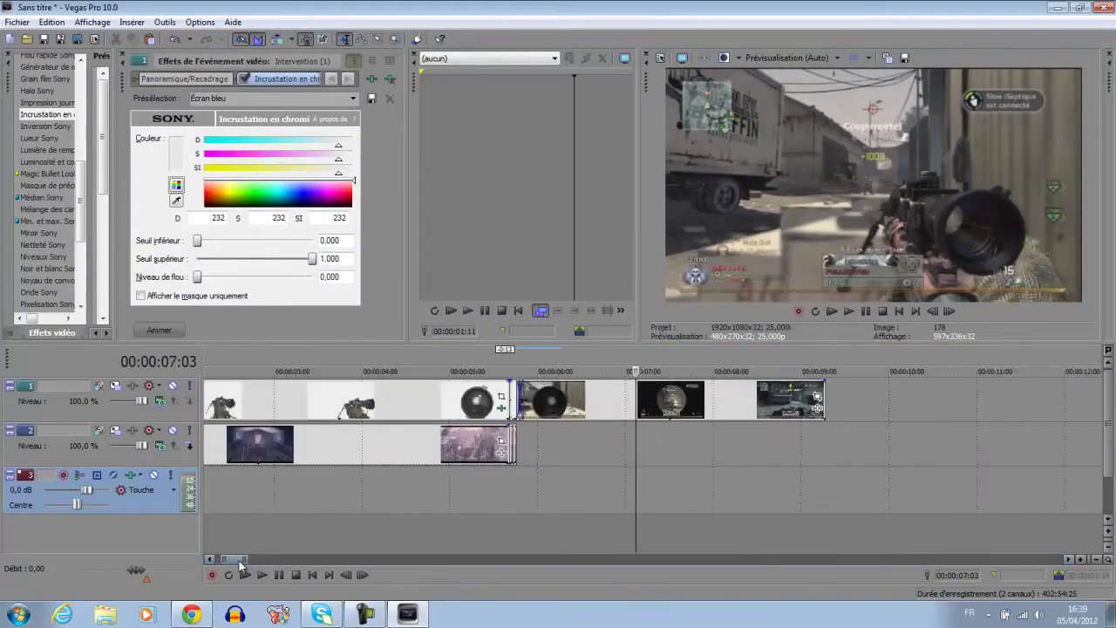
{"action": "left_click", "coordinate": [475, 551]}
{"action": "left_click", "coordinate": [261, 575]}
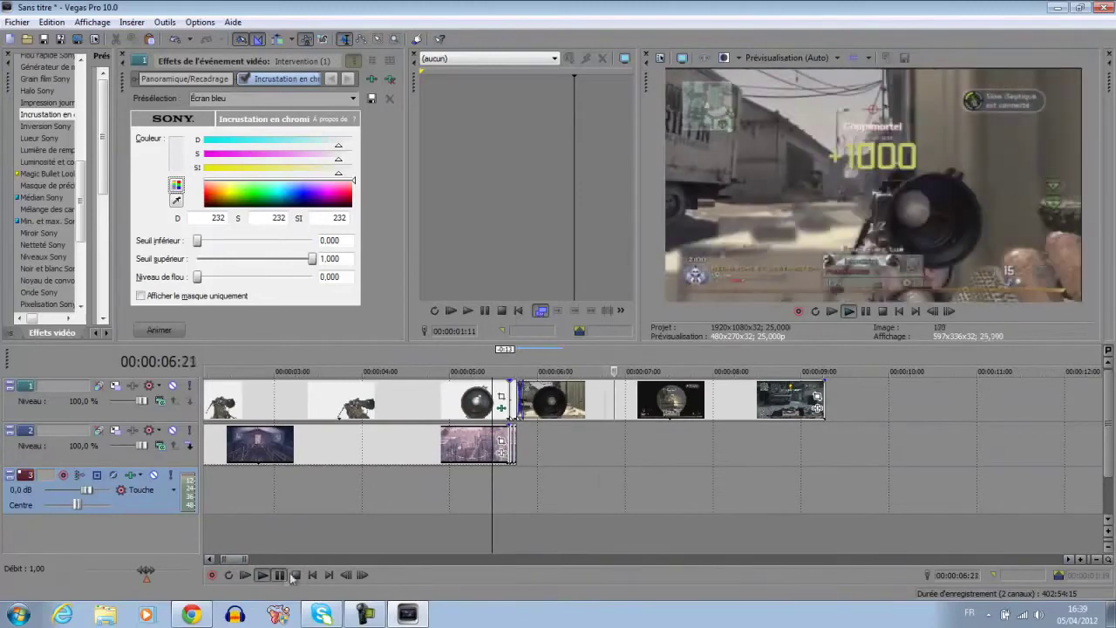
{"action": "left_click", "coordinate": [295, 575]}
{"action": "key", "text": "space"}
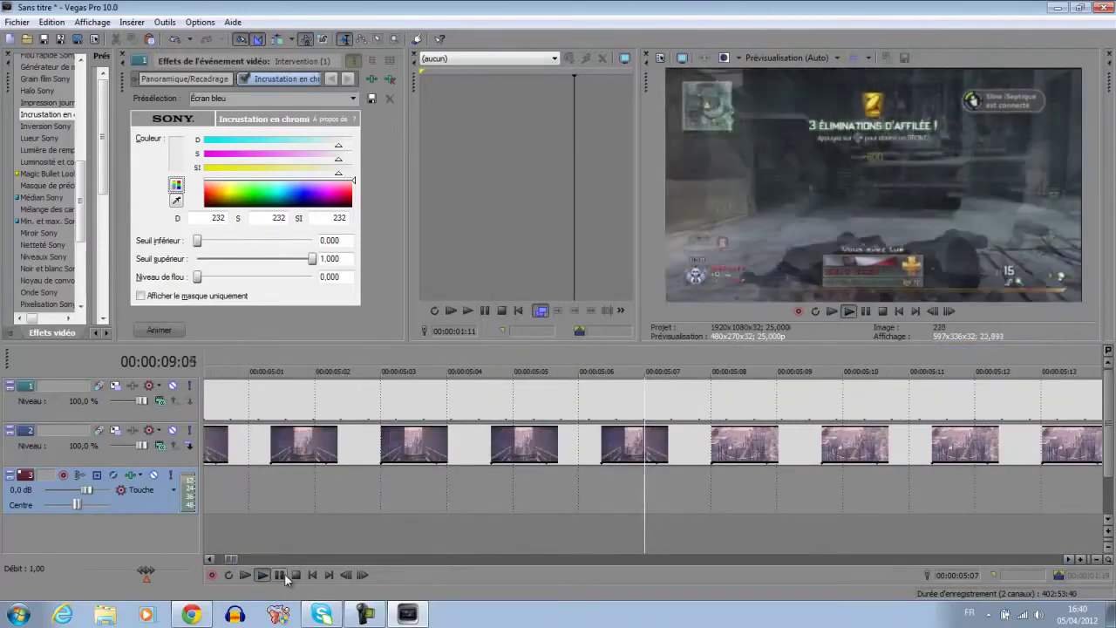
{"action": "left_click", "coordinate": [280, 575]}
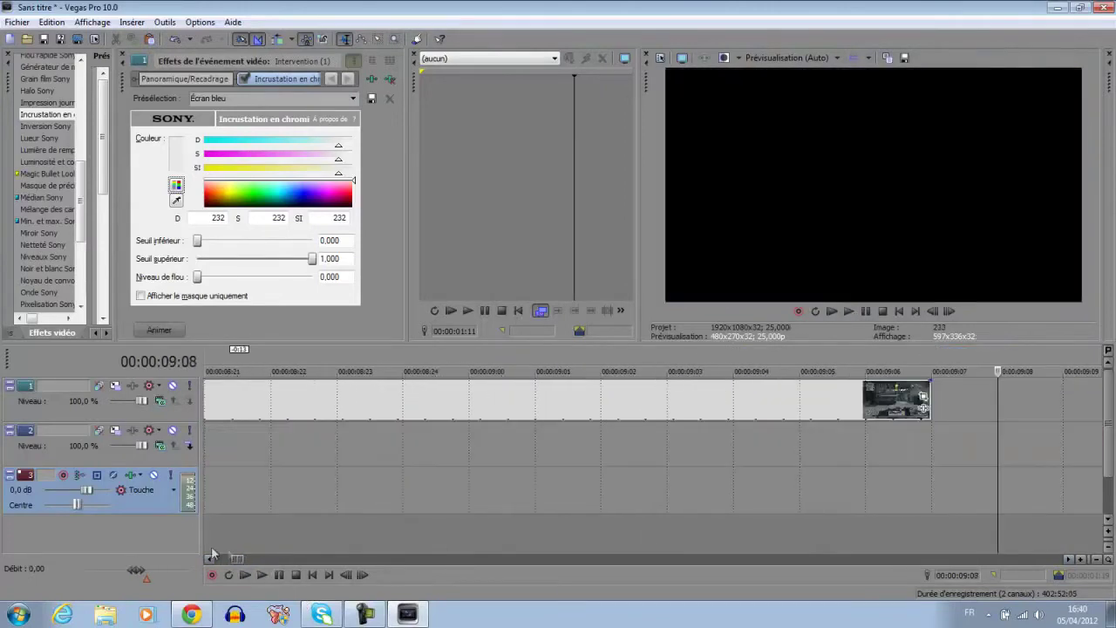
Try moving the gameplay clip 2 frames later so it no longer overlaps the rifle, and preview the cut
{"action": "scroll", "coordinate": [241, 559], "scroll_direction": "down", "scroll_amount": 5}
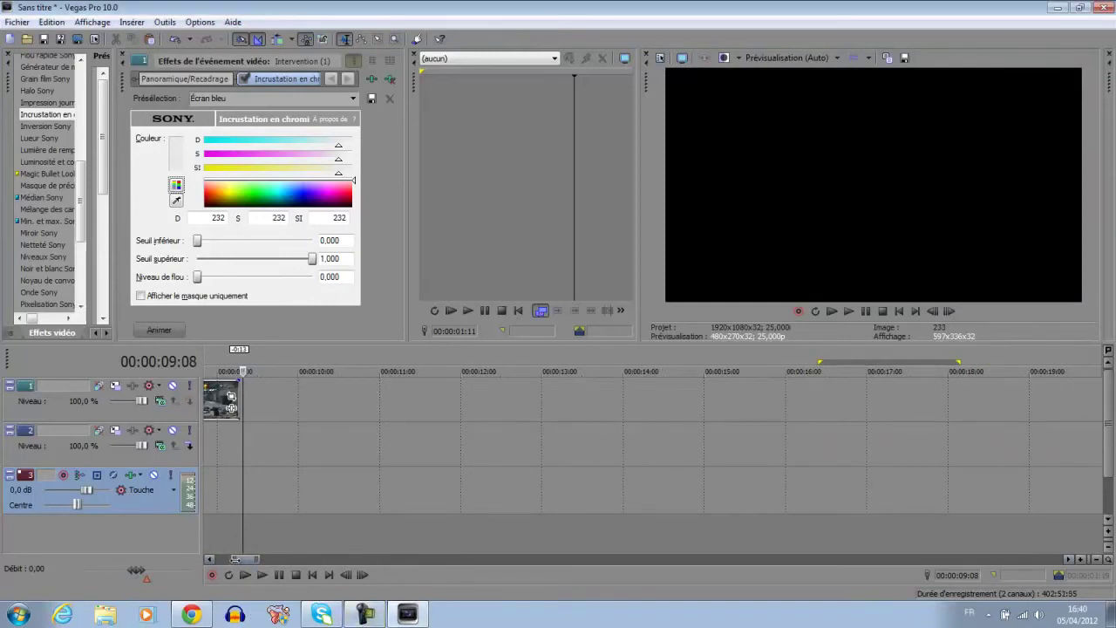
{"action": "scroll", "coordinate": [240, 562], "scroll_direction": "down", "scroll_amount": 3}
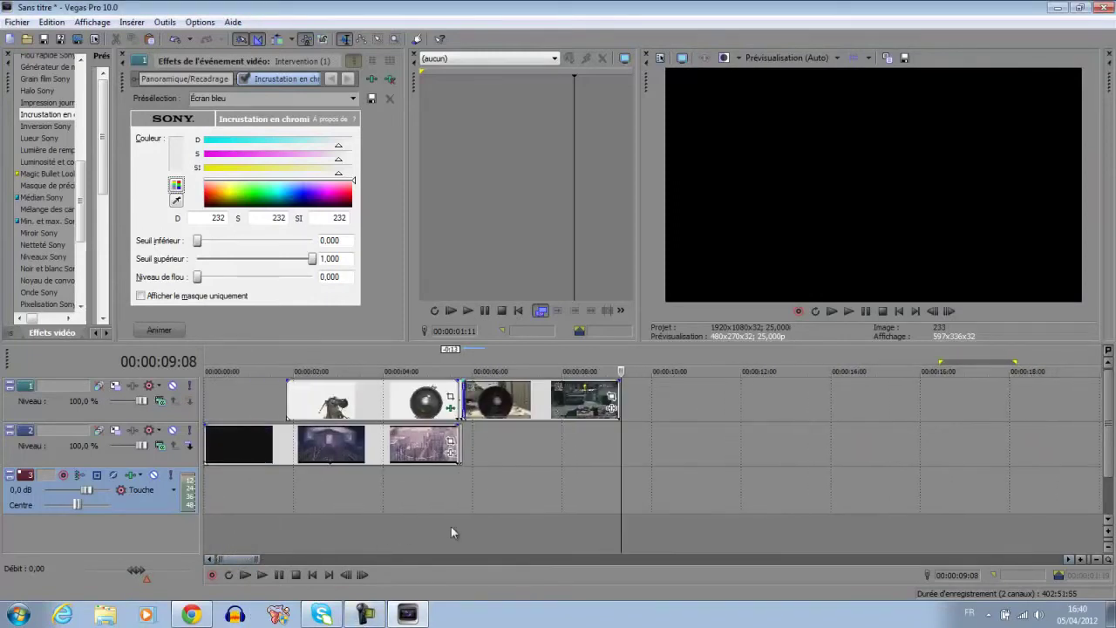
{"action": "left_click", "coordinate": [451, 525]}
{"action": "scroll", "coordinate": [475, 453], "scroll_direction": "up", "scroll_amount": 5}
{"action": "left_click_drag", "start_coordinate": [808, 402], "coordinate": [833, 402]}
{"action": "left_click", "coordinate": [262, 575]}
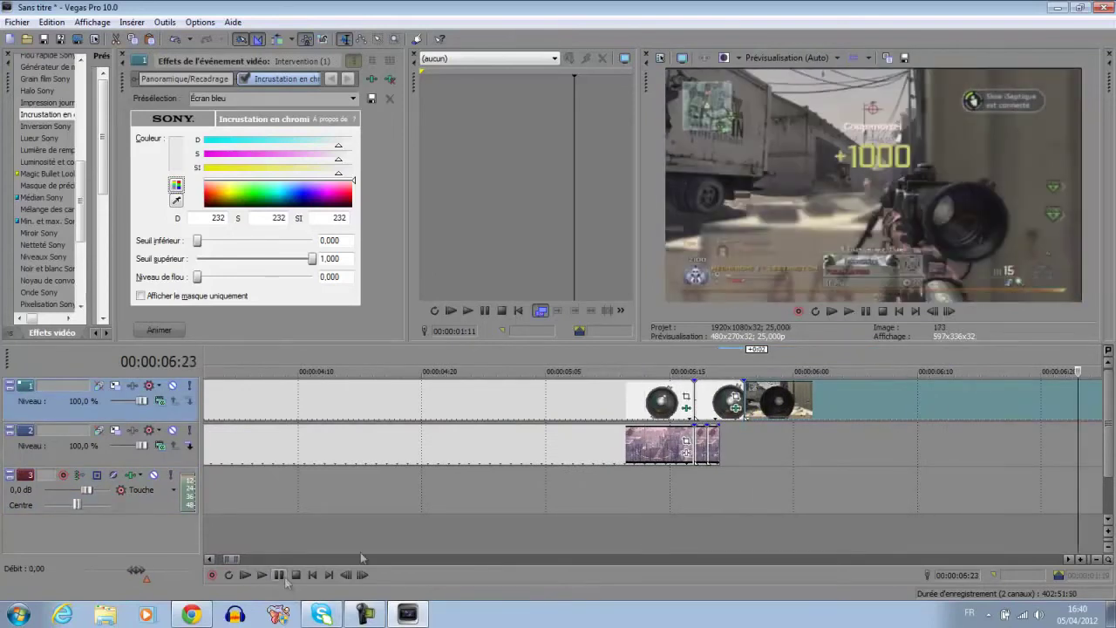
{"action": "left_click", "coordinate": [611, 510]}
{"action": "left_click", "coordinate": [261, 575]}
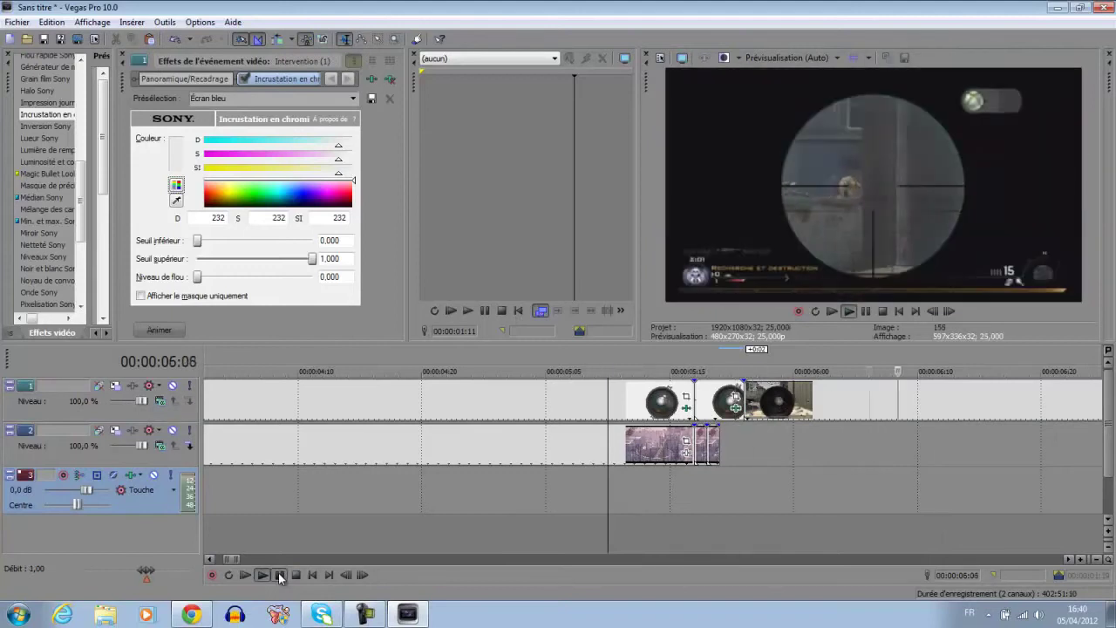
{"action": "left_click", "coordinate": [279, 574]}
Move the gameplay clip 2 frames earlier to restore the 2-frame crossfade with the rifle, and preview it
{"action": "left_click", "coordinate": [680, 530]}
{"action": "mouse_move", "coordinate": [835, 410]}
{"action": "left_mouse_down"}
{"action": "mouse_move", "coordinate": [845, 412]}
{"action": "mouse_move", "coordinate": [814, 417]}
{"action": "left_mouse_up"}
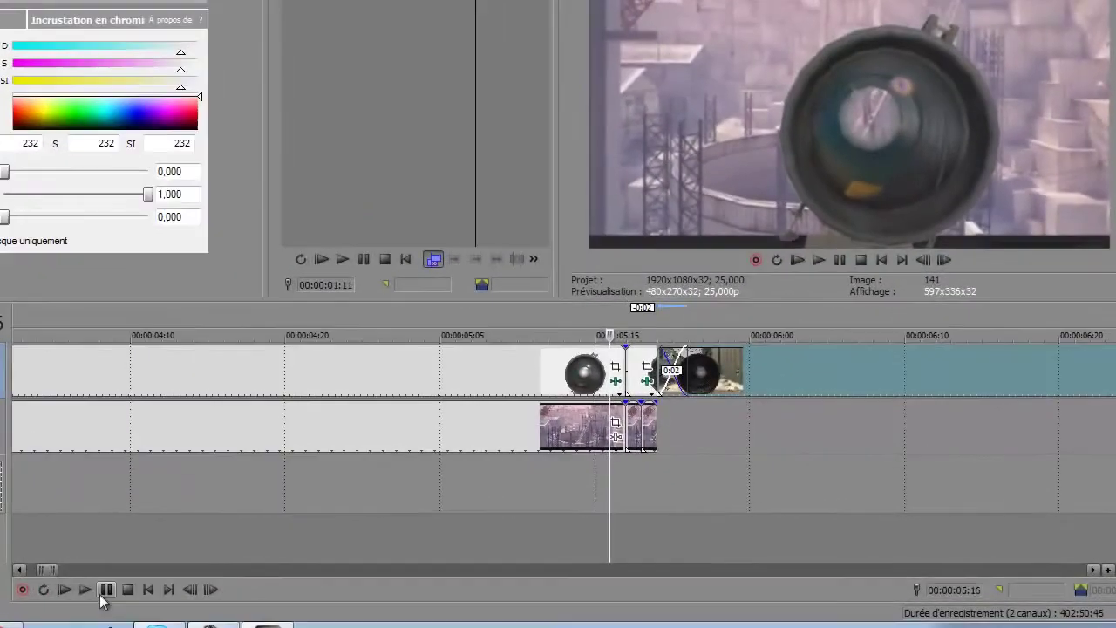
{"action": "left_click", "coordinate": [272, 576]}
{"action": "left_click", "coordinate": [106, 592]}
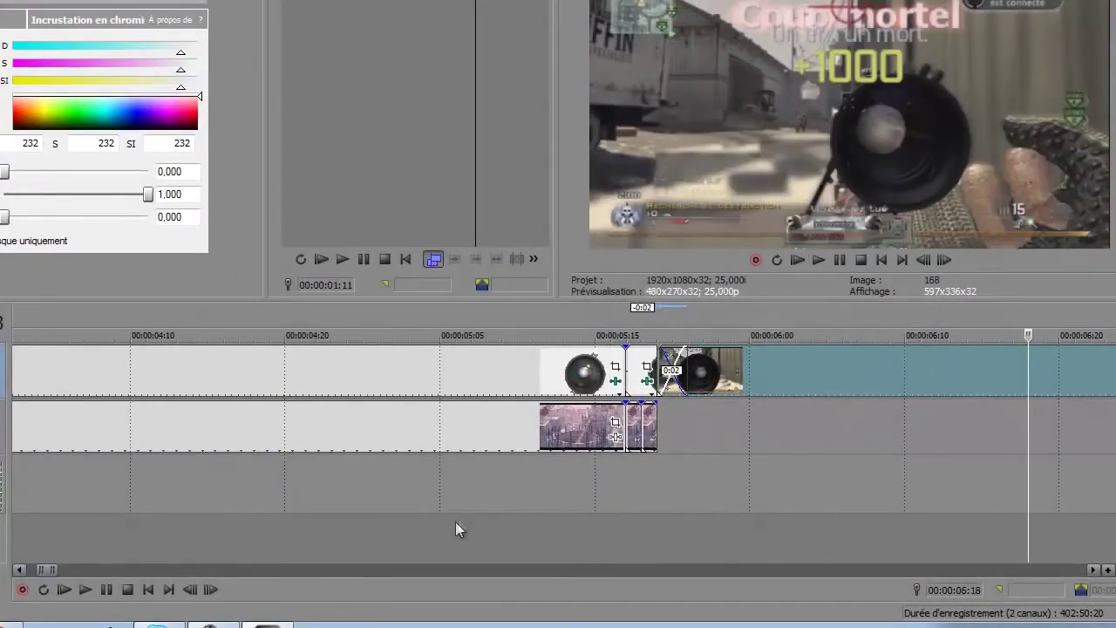
Move the gunshot sound from further along the timeline to 00:00:05:19, where the gameplay clip begins
{"action": "left_click", "coordinate": [670, 514]}
{"action": "mouse_move", "coordinate": [668, 514]}
{"action": "left_mouse_down"}
{"action": "mouse_move", "coordinate": [708, 507]}
{"action": "mouse_move", "coordinate": [457, 511]}
{"action": "mouse_move", "coordinate": [700, 508]}
{"action": "mouse_move", "coordinate": [658, 510]}
{"action": "left_mouse_up"}
{"action": "mouse_move", "coordinate": [54, 569]}
{"action": "left_mouse_down"}
{"action": "mouse_move", "coordinate": [79, 568]}
{"action": "mouse_move", "coordinate": [52, 571]}
{"action": "left_mouse_up"}
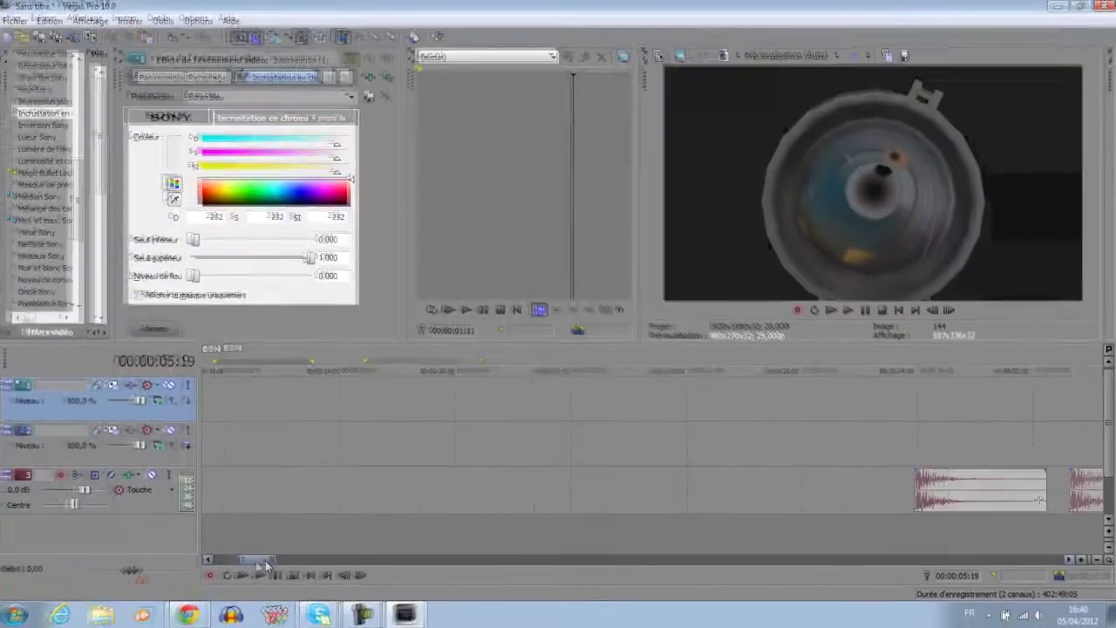
{"action": "left_click_drag", "start_coordinate": [265, 565], "coordinate": [280, 560]}
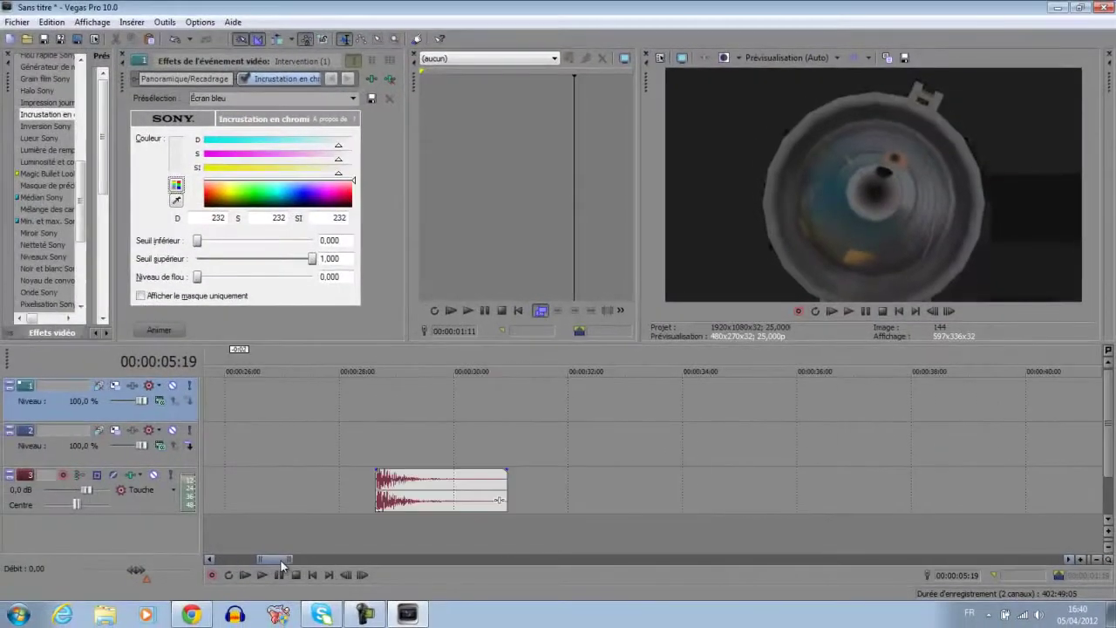
{"action": "left_click_drag", "start_coordinate": [435, 500], "coordinate": [3, 499]}
{"action": "left_click_drag", "start_coordinate": [281, 493], "coordinate": [585, 494]}
{"action": "scroll", "coordinate": [593, 495], "scroll_direction": "up", "scroll_amount": 8}
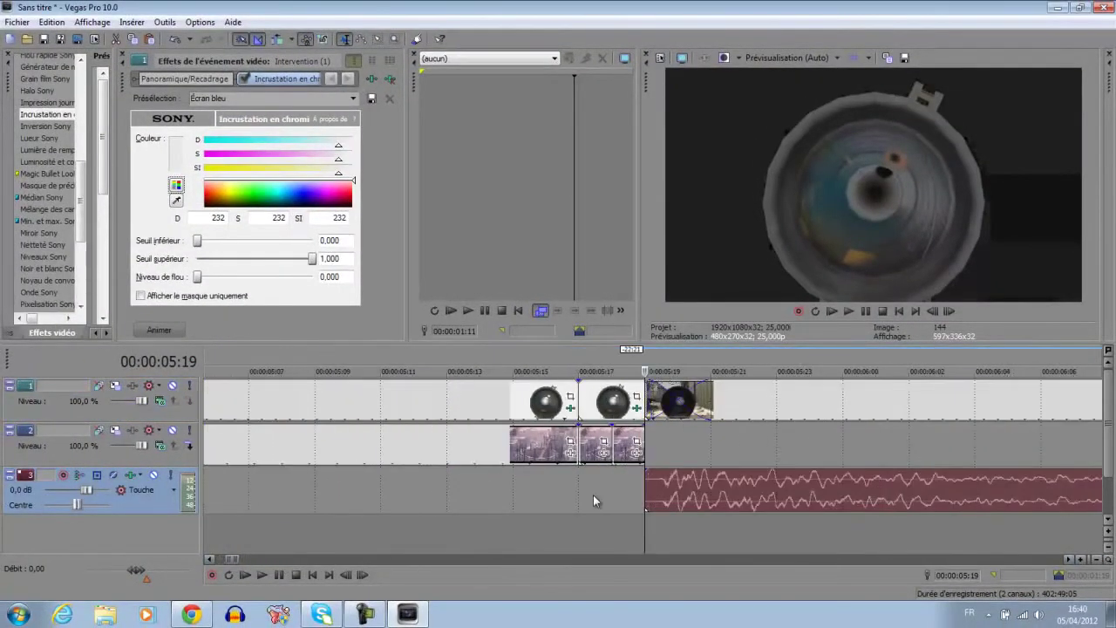
Examine the scoped gameplay frame by frame around 00:00:06:10 to find the exact moment of the shot
{"action": "left_click", "coordinate": [711, 536]}
{"action": "left_click_drag", "start_coordinate": [712, 536], "coordinate": [762, 532]}
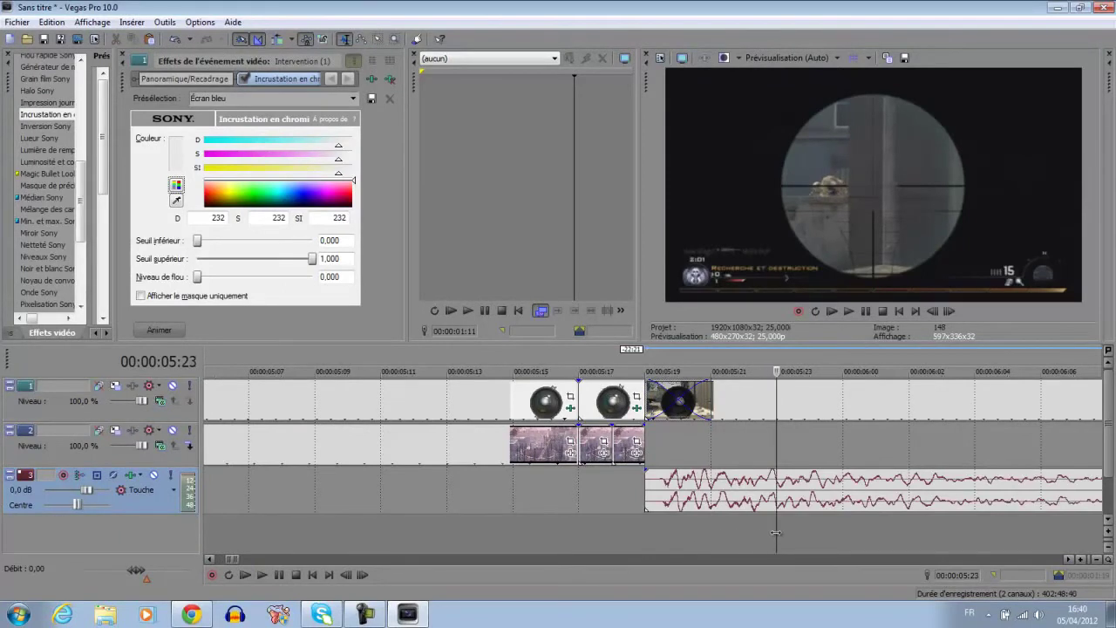
{"action": "left_click_drag", "start_coordinate": [792, 532], "coordinate": [967, 533]}
{"action": "scroll", "coordinate": [966, 533], "scroll_direction": "down", "scroll_amount": 1}
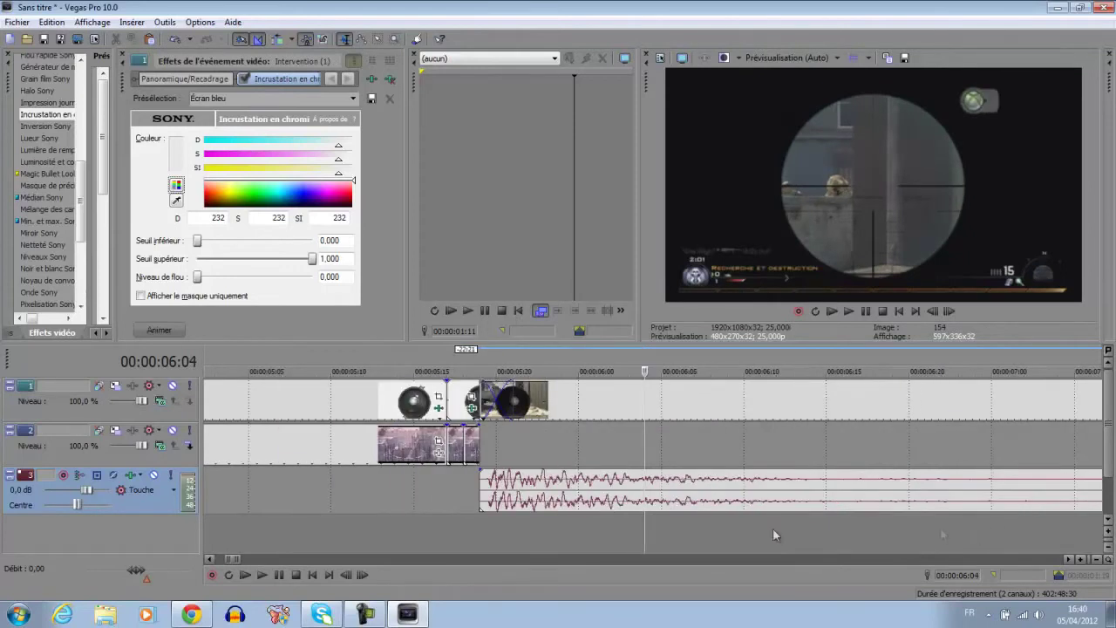
{"action": "left_click_drag", "start_coordinate": [645, 528], "coordinate": [743, 530]}
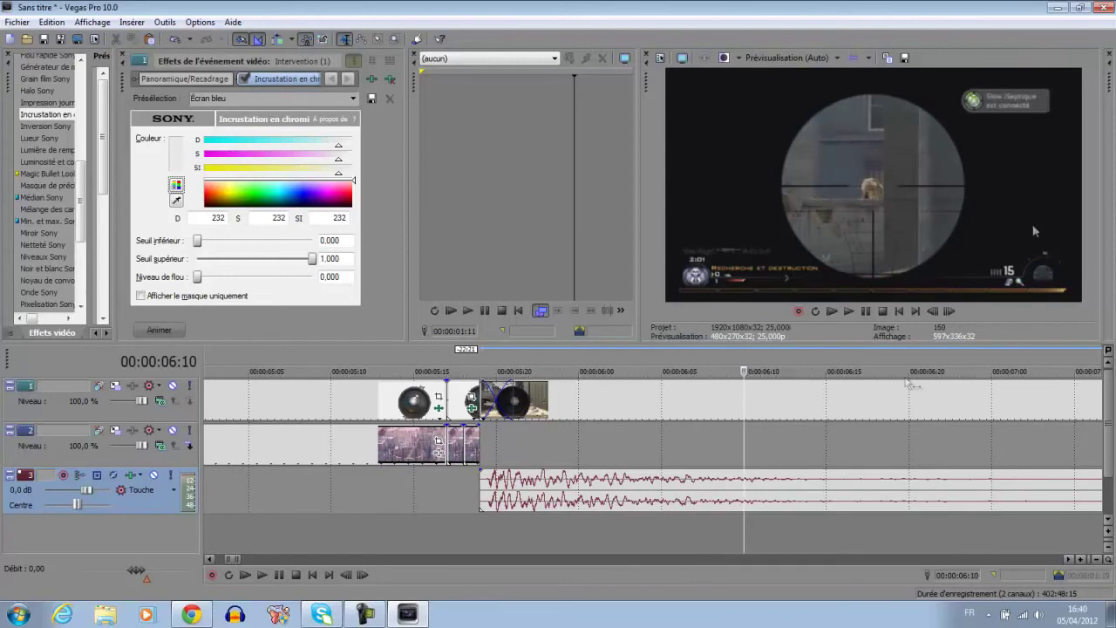
{"action": "left_click", "coordinate": [950, 312]}
{"action": "left_click", "coordinate": [951, 312]}
{"action": "left_click", "coordinate": [950, 312]}
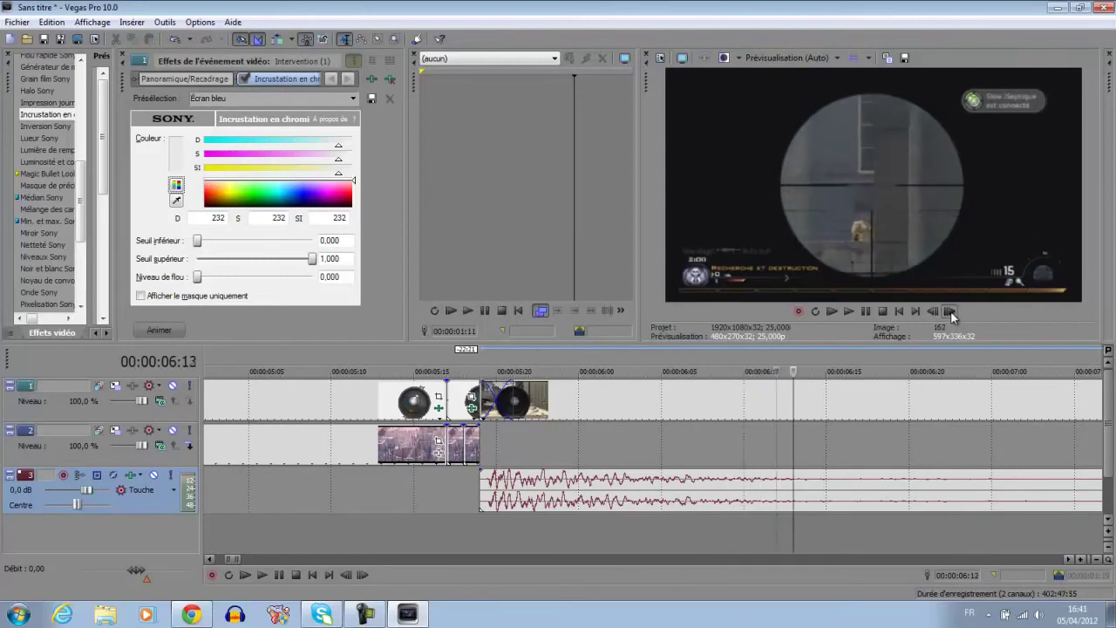
{"action": "left_click", "coordinate": [950, 312]}
{"action": "left_click", "coordinate": [932, 311]}
{"action": "left_click", "coordinate": [932, 312]}
{"action": "left_click", "coordinate": [932, 311]}
{"action": "left_click", "coordinate": [931, 311]}
{"action": "left_click", "coordinate": [949, 311]}
{"action": "left_click", "coordinate": [932, 312]}
Move the gunshot sound 16 frames later to start at 00:00:06:10, and preview the shot
{"action": "left_click_drag", "start_coordinate": [523, 502], "coordinate": [788, 510]}
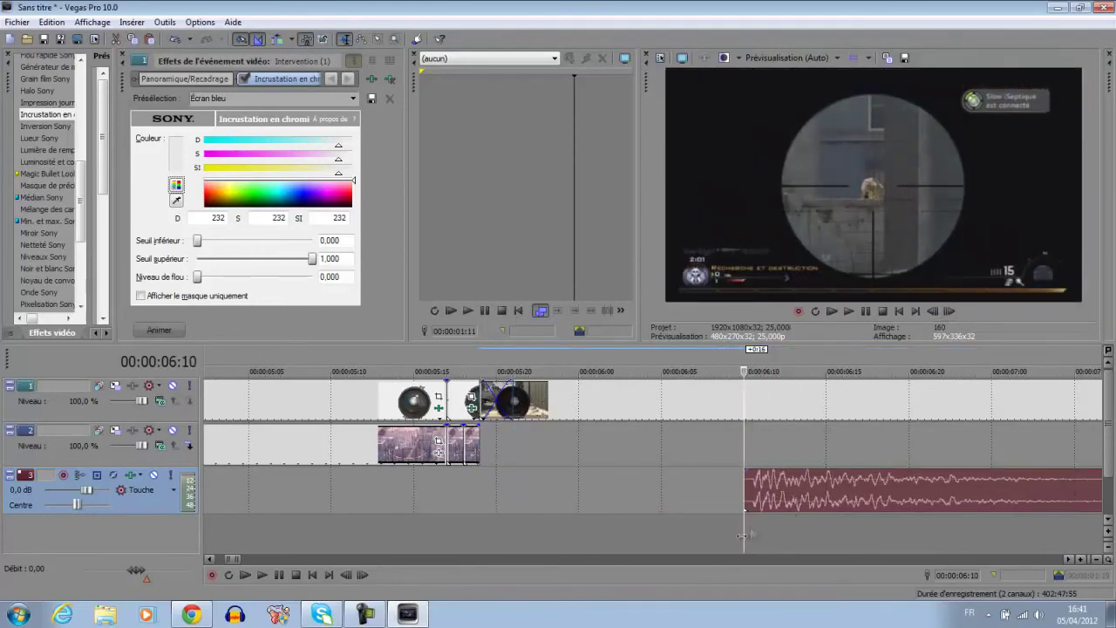
{"action": "left_click", "coordinate": [583, 530]}
{"action": "left_click", "coordinate": [281, 576]}
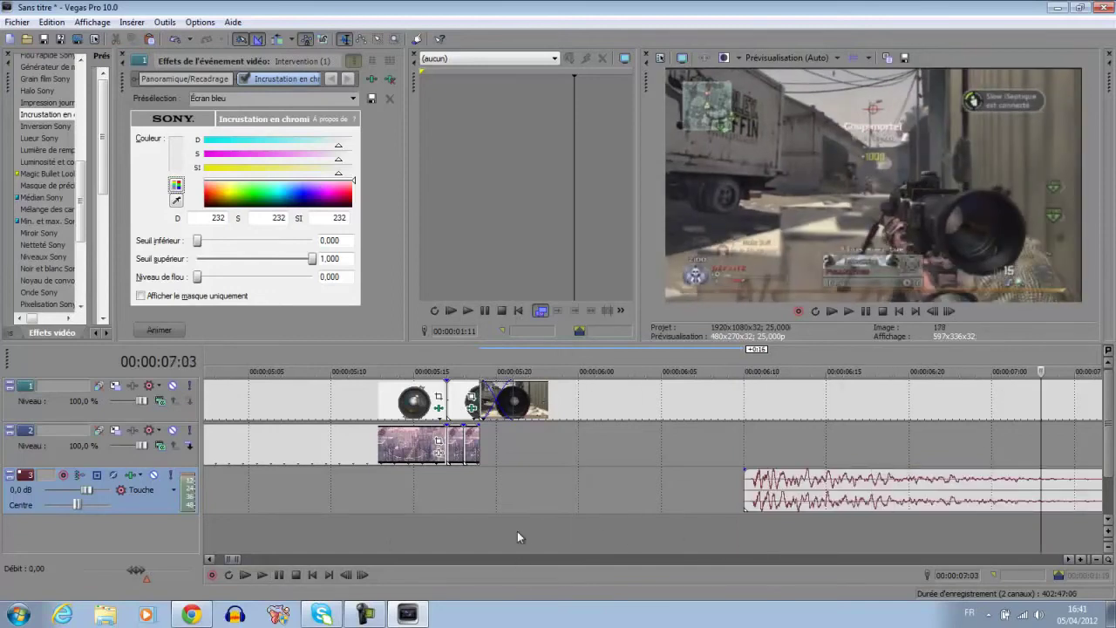
Raise the gunshot track's volume to 12,0 dB and preview the sequence from 00:00:05:14
{"action": "left_click", "coordinate": [646, 532]}
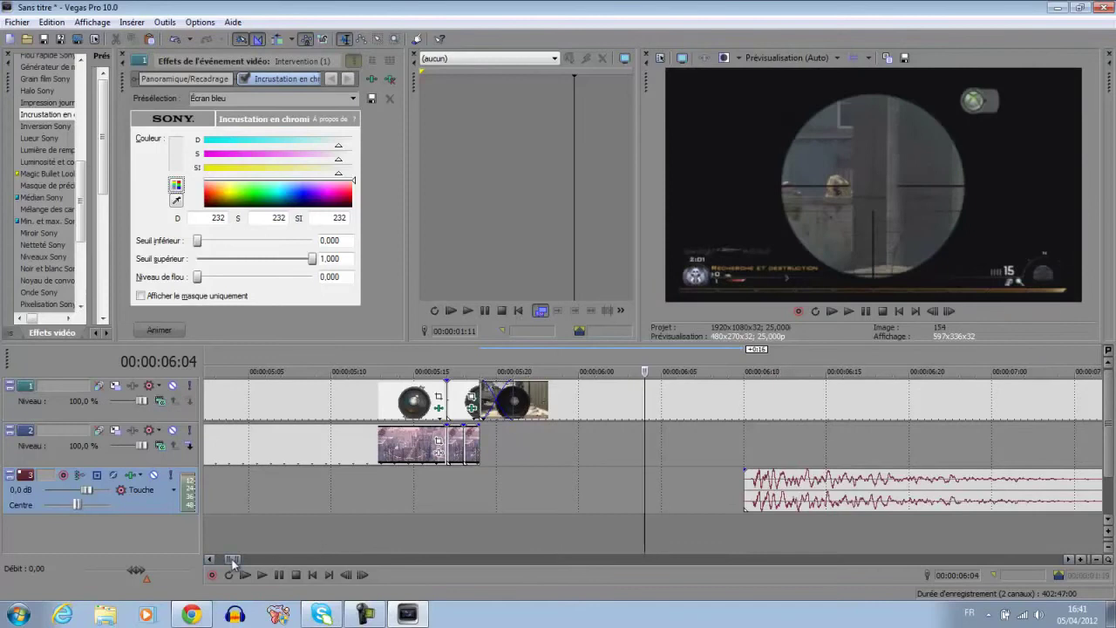
{"action": "mouse_move", "coordinate": [239, 559]}
{"action": "left_mouse_down"}
{"action": "mouse_move", "coordinate": [252, 559]}
{"action": "mouse_move", "coordinate": [234, 565]}
{"action": "left_mouse_up"}
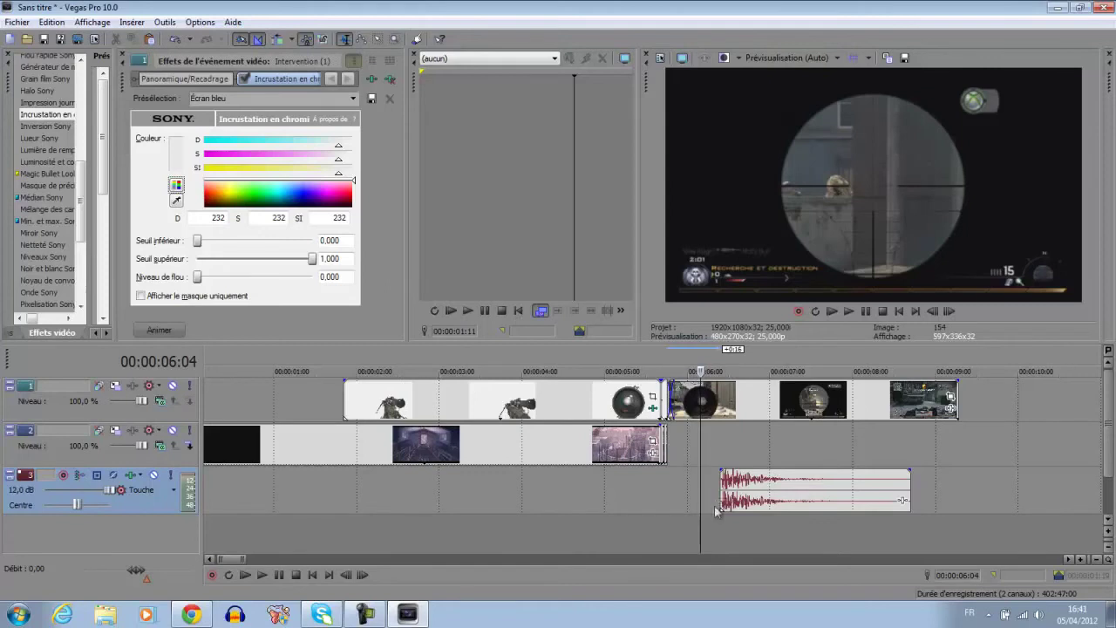
{"action": "left_click_drag", "start_coordinate": [701, 510], "coordinate": [652, 498]}
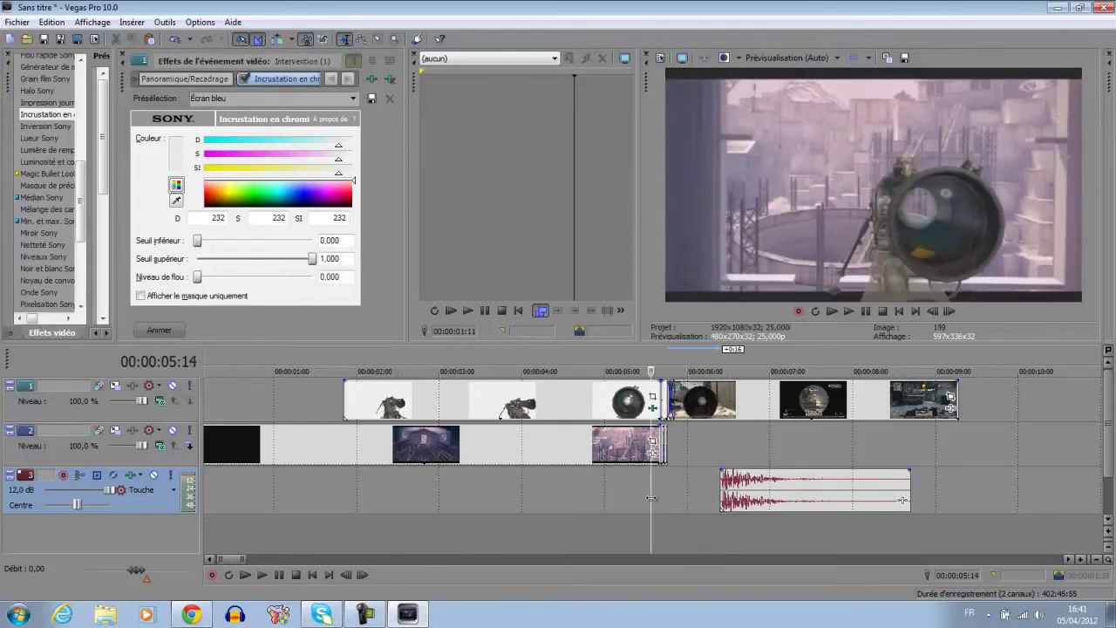
{"action": "left_click", "coordinate": [278, 576]}
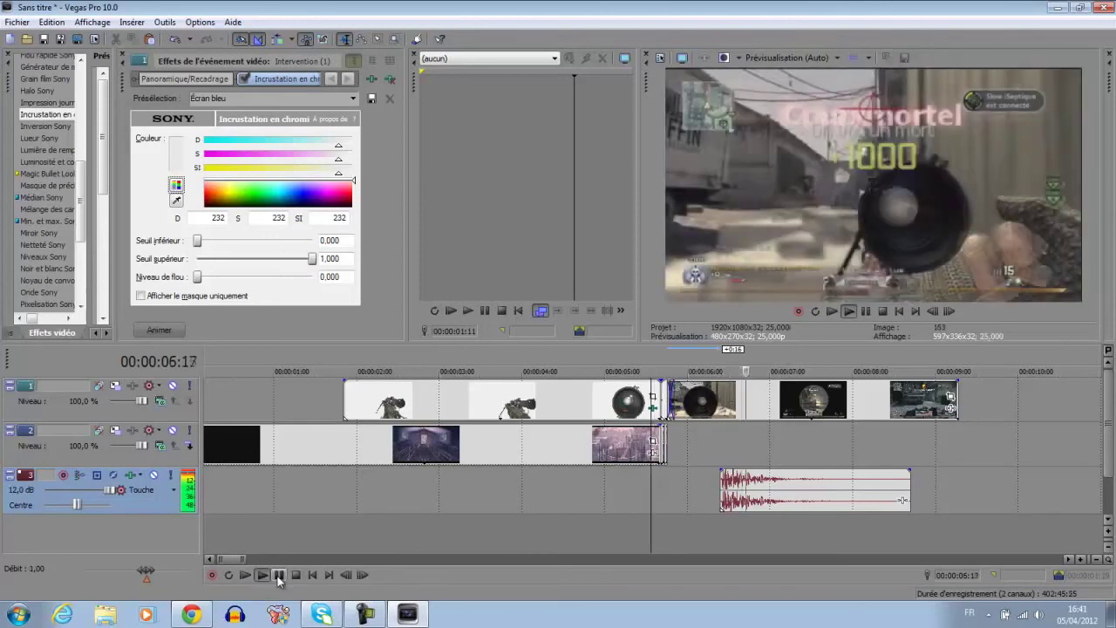
Preview the transition into the scoped gameplay and the synced gunshot several times, starting from about 00:00:05:17 and from 00:00:04:18
{"action": "left_click", "coordinate": [279, 577]}
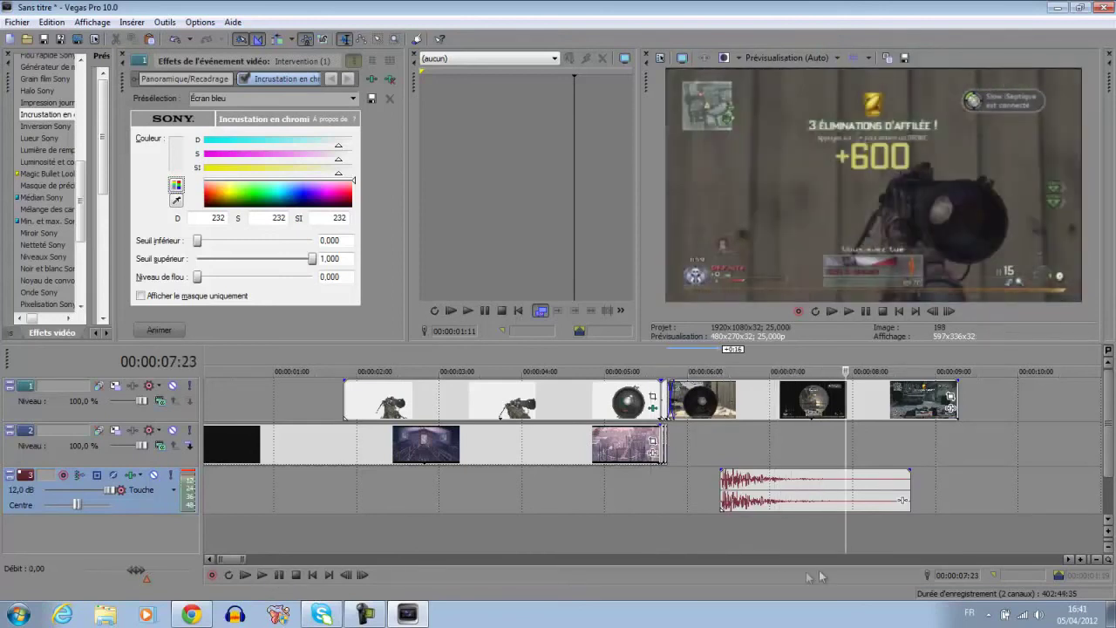
{"action": "left_click", "coordinate": [665, 544]}
{"action": "left_click", "coordinate": [279, 576]}
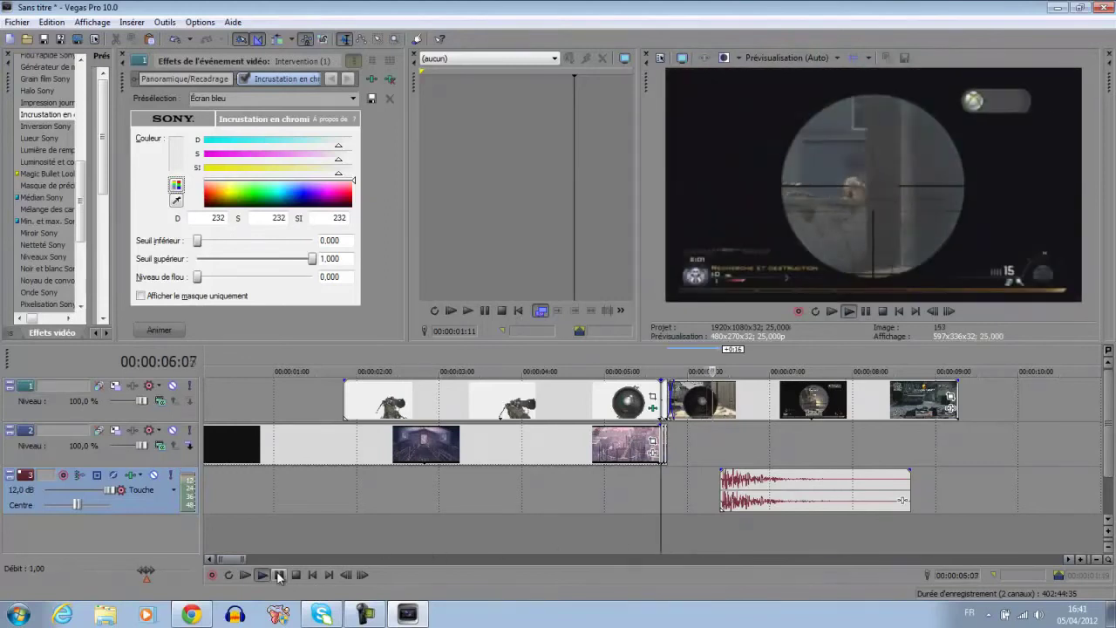
{"action": "left_click", "coordinate": [279, 576]}
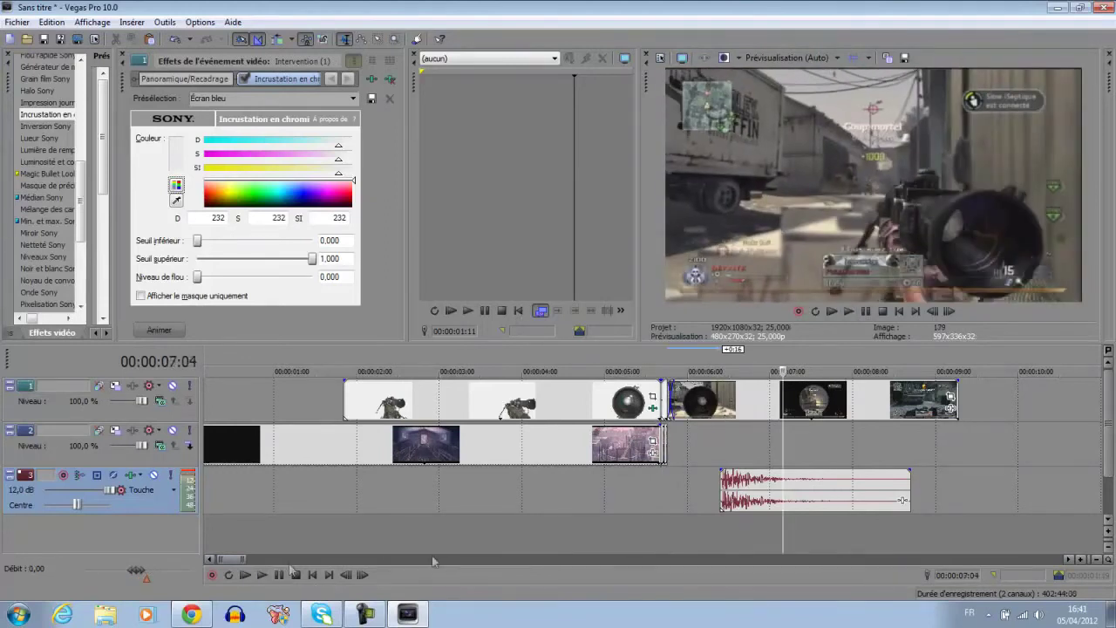
{"action": "left_click", "coordinate": [660, 536]}
{"action": "left_click", "coordinate": [685, 533]}
{"action": "left_click_drag", "start_coordinate": [685, 533], "coordinate": [581, 528]}
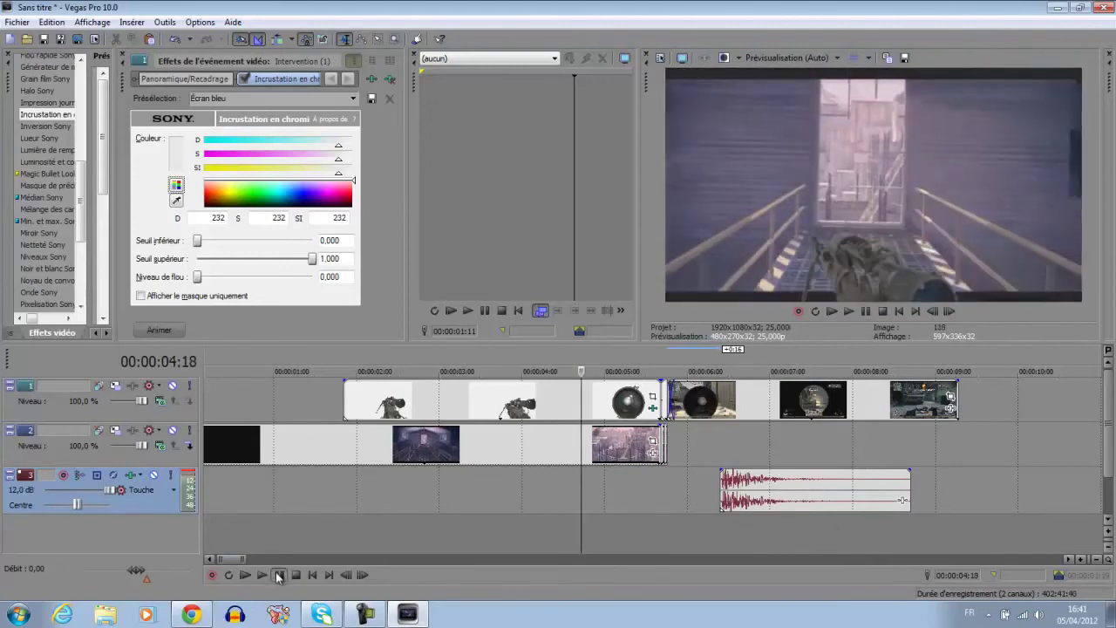
{"action": "left_click", "coordinate": [261, 575]}
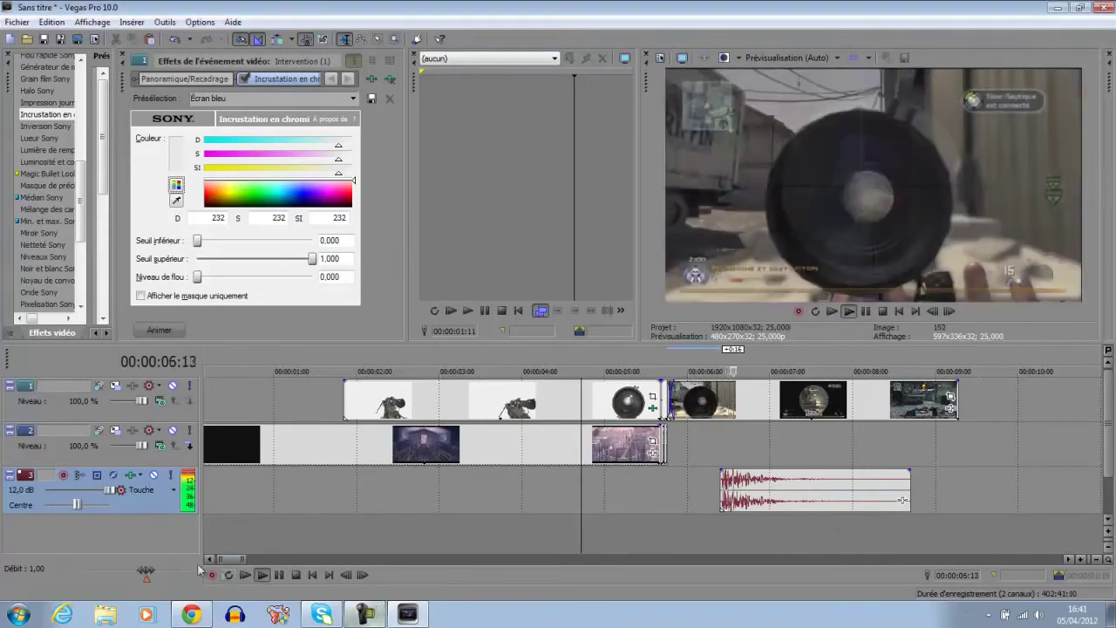
{"action": "left_click", "coordinate": [329, 517]}
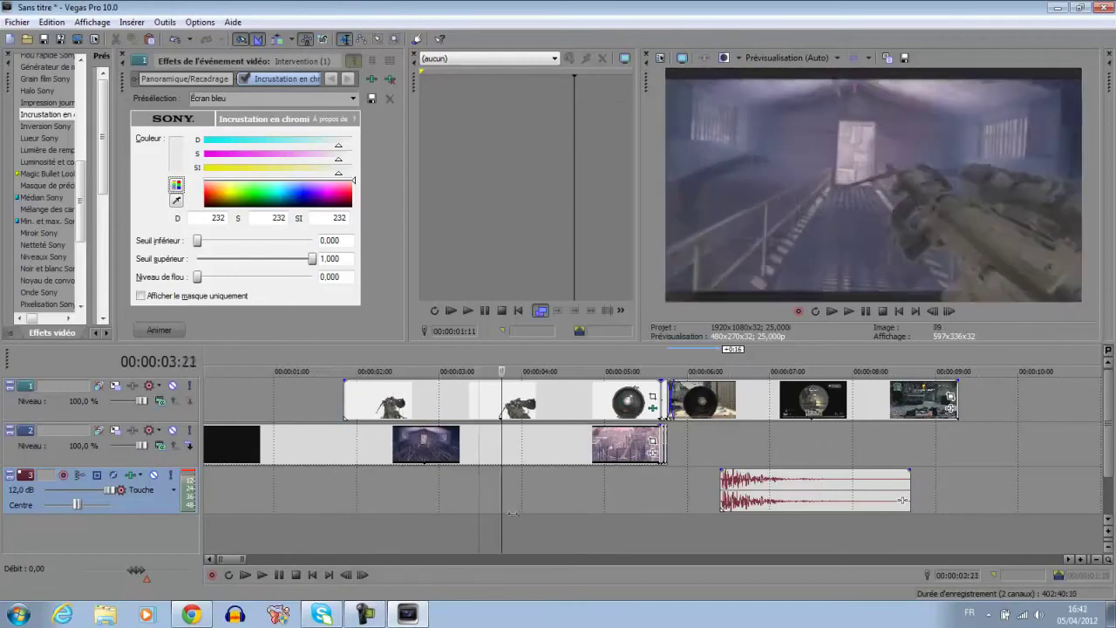
Move the gameplay clip one frame earlier to start at 00:00:05:18, overlapping the rifle clip's end, and preview the transition
{"action": "left_click", "coordinate": [661, 508]}
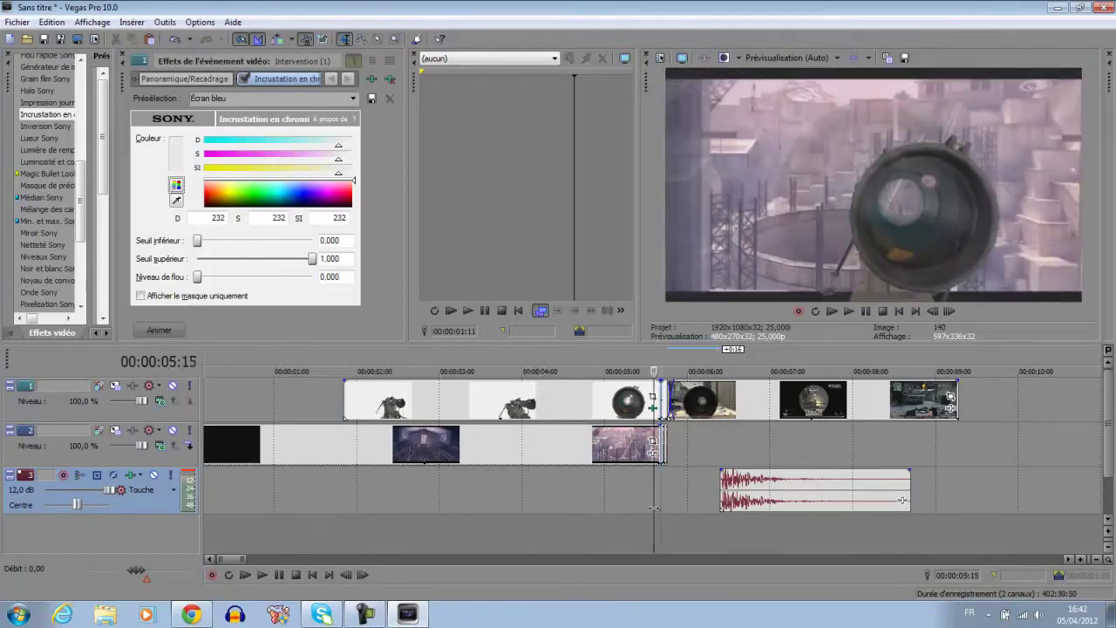
{"action": "left_click", "coordinate": [672, 505]}
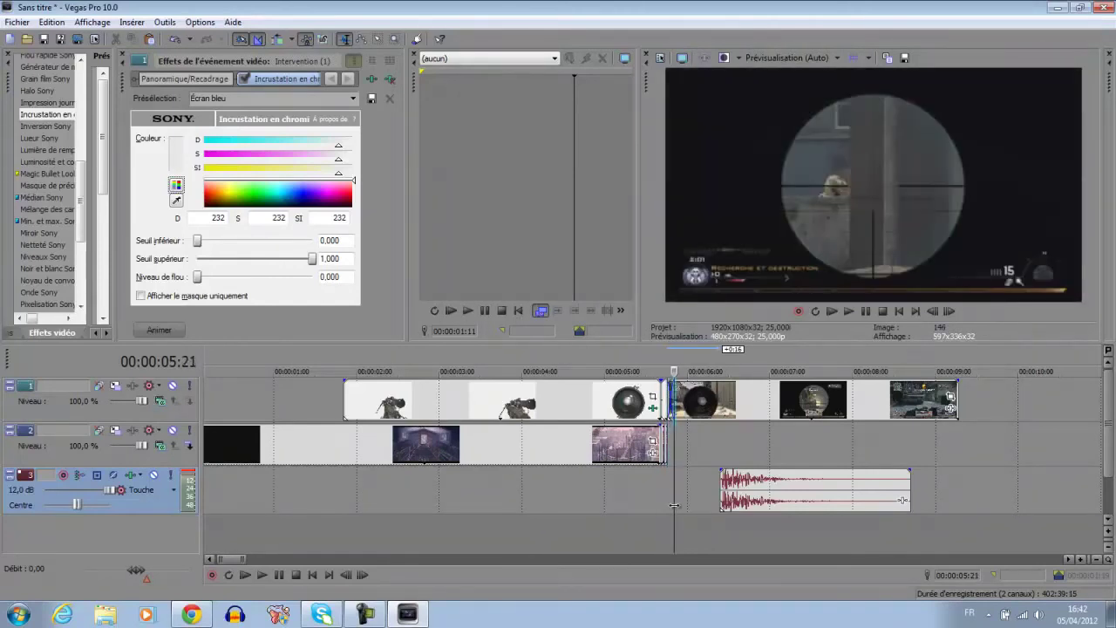
{"action": "key", "text": "space"}
{"action": "scroll", "coordinate": [661, 498], "scroll_direction": "up", "scroll_amount": 6}
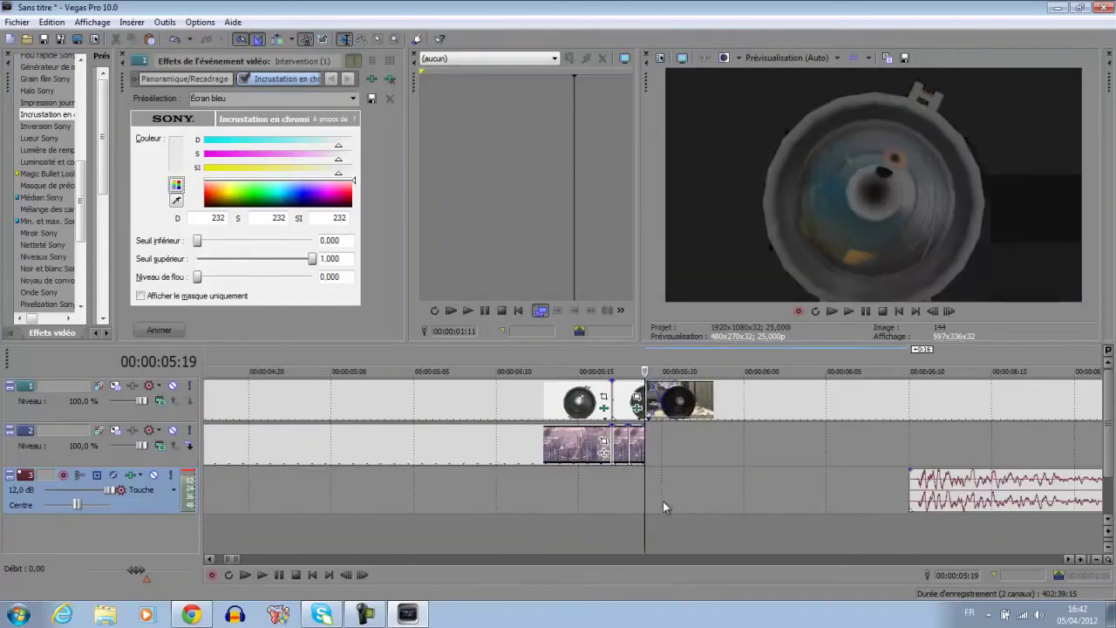
{"action": "left_click", "coordinate": [714, 413]}
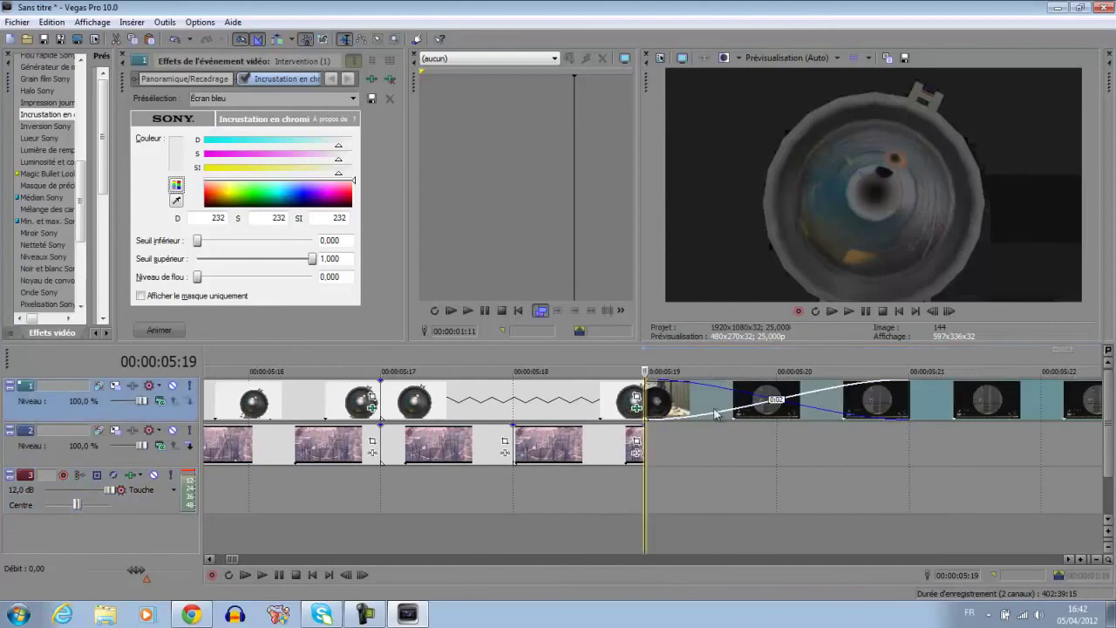
{"action": "left_click_drag", "start_coordinate": [672, 413], "coordinate": [629, 412]}
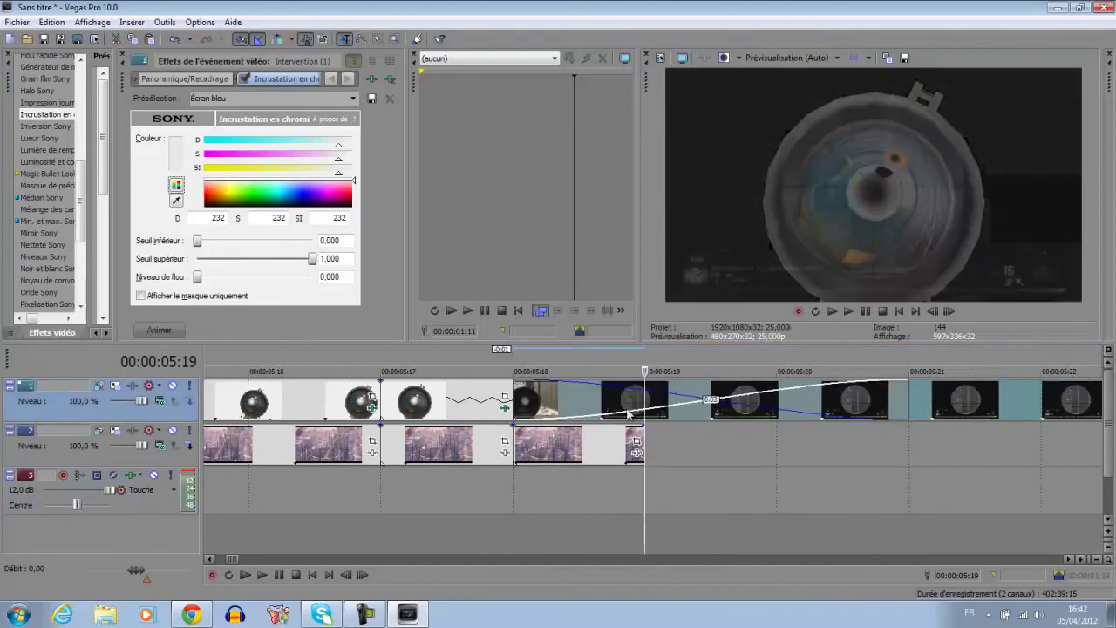
{"action": "left_click", "coordinate": [364, 513]}
{"action": "left_click", "coordinate": [264, 575]}
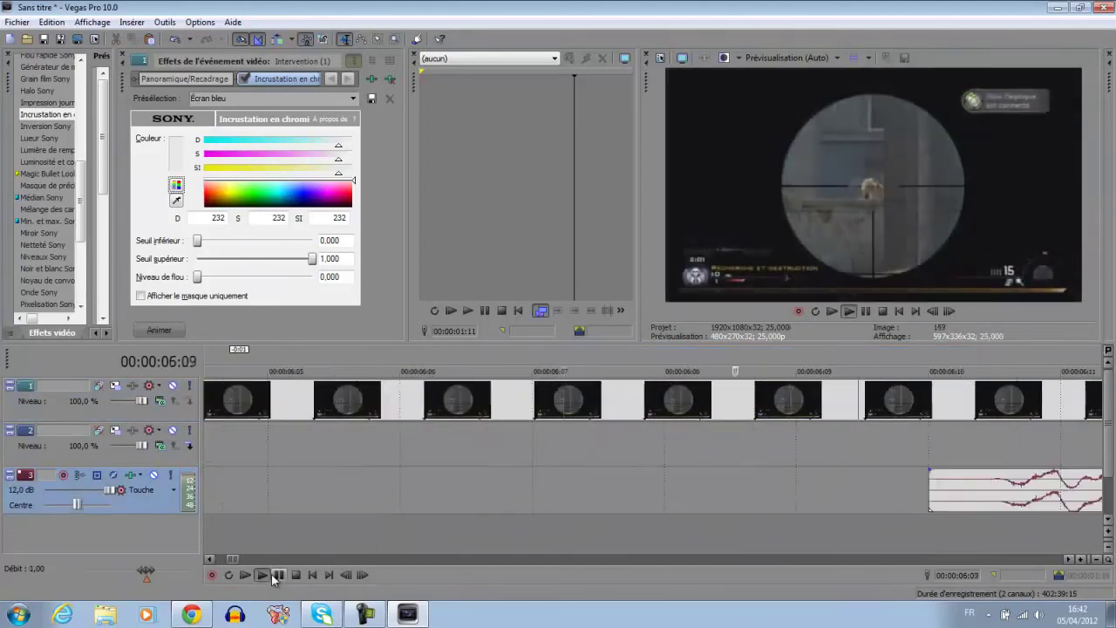
Inspect the join between the rifle and gameplay clips around 00:00:05:16 to 00:00:05:18, and check frames at 00:00:03:19 and 00:00:07:09
{"action": "mouse_move", "coordinate": [247, 561]}
{"action": "left_mouse_down"}
{"action": "mouse_move", "coordinate": [260, 560]}
{"action": "mouse_move", "coordinate": [232, 561]}
{"action": "left_mouse_up"}
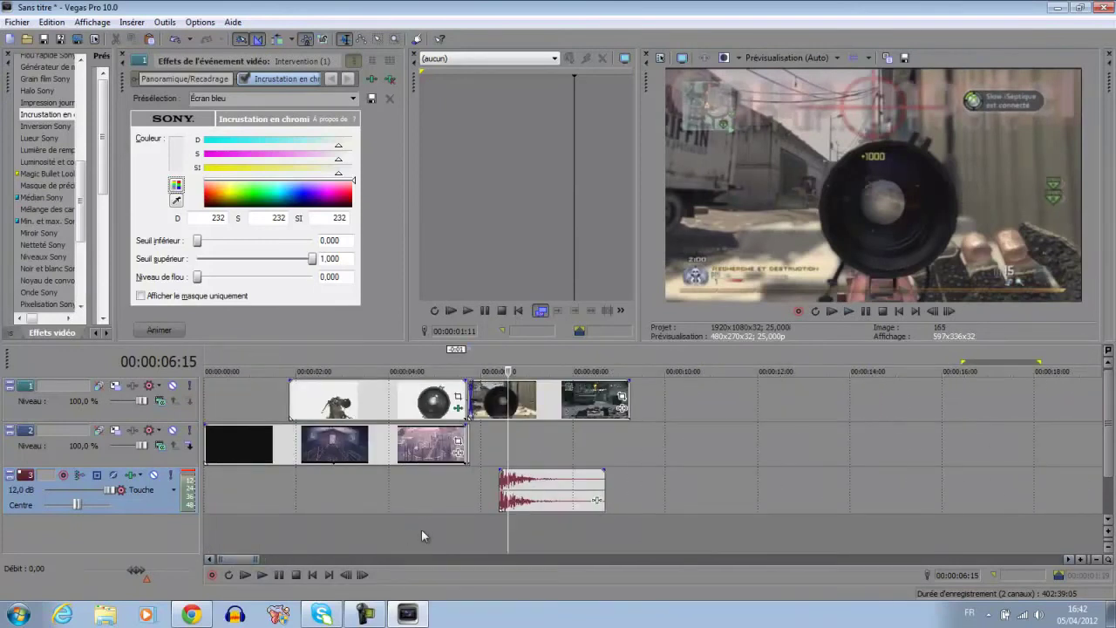
{"action": "left_click", "coordinate": [456, 524]}
{"action": "scroll", "coordinate": [455, 521], "scroll_direction": "up", "scroll_amount": 3}
{"action": "scroll", "coordinate": [768, 518], "scroll_direction": "up", "scroll_amount": 2}
{"action": "left_click", "coordinate": [717, 513]}
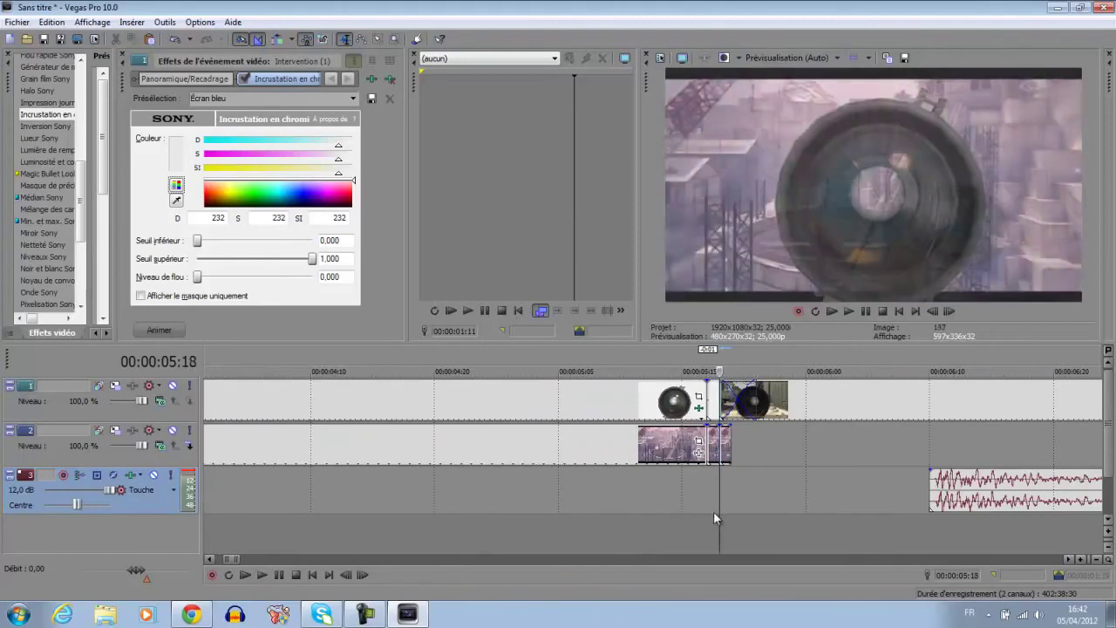
{"action": "left_click", "coordinate": [699, 510]}
{"action": "scroll", "coordinate": [689, 513], "scroll_direction": "down", "scroll_amount": 5}
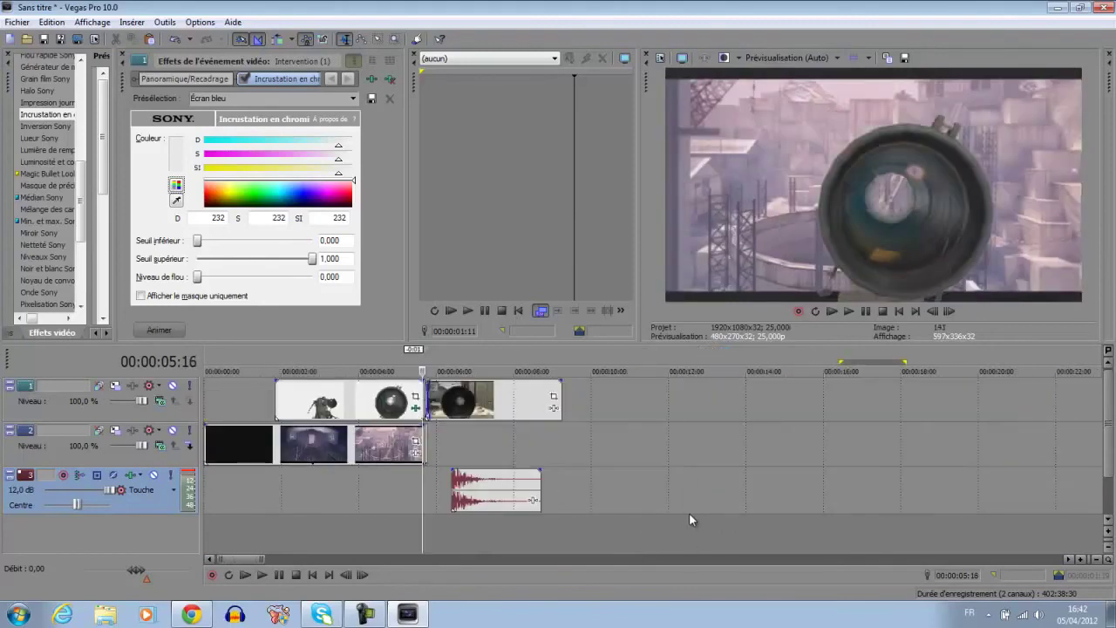
{"action": "left_click", "coordinate": [347, 513]}
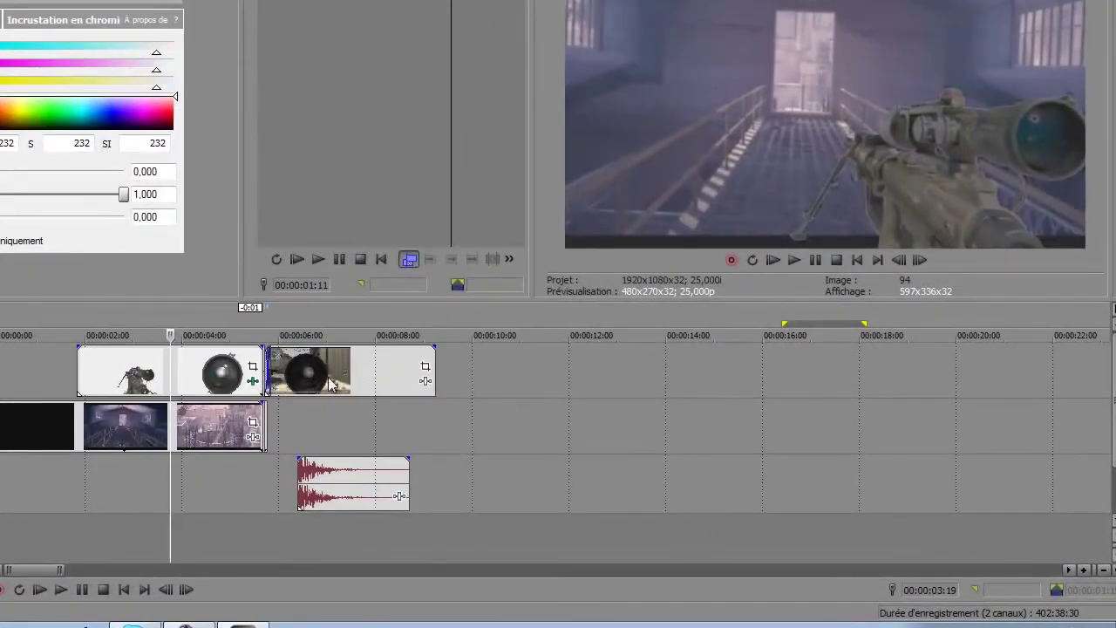
{"action": "left_click", "coordinate": [207, 383]}
{"action": "left_click", "coordinate": [345, 375]}
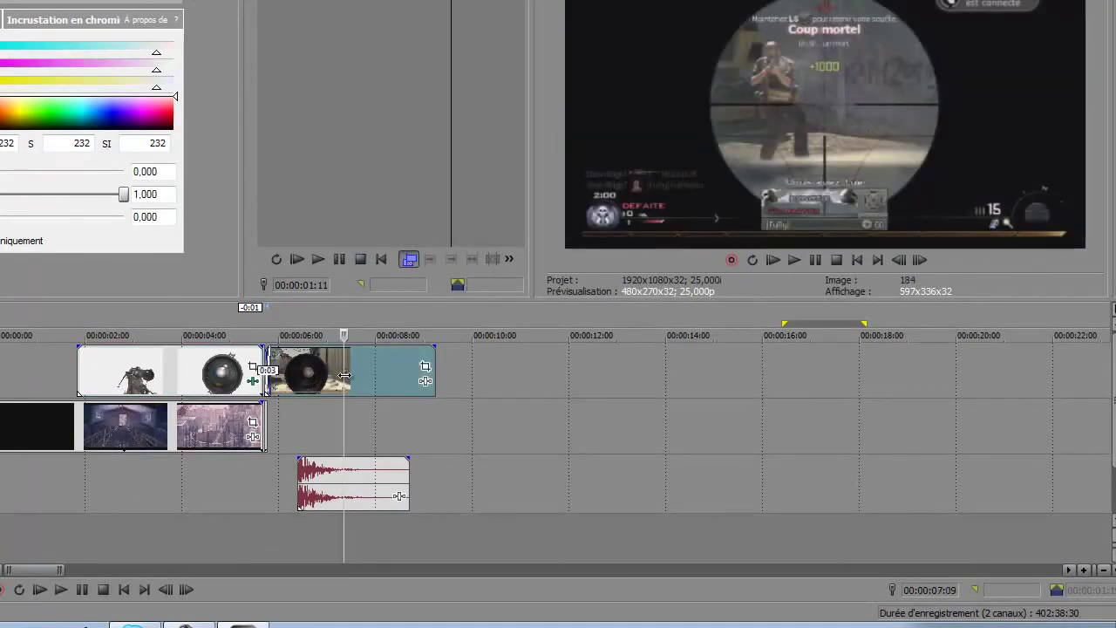
Move the gunshot sound to just before 00:00:14:00 and the rifle clip 11 seconds 22 frames later, away from the assembled sequence
{"action": "left_click_drag", "start_coordinate": [358, 502], "coordinate": [604, 499]}
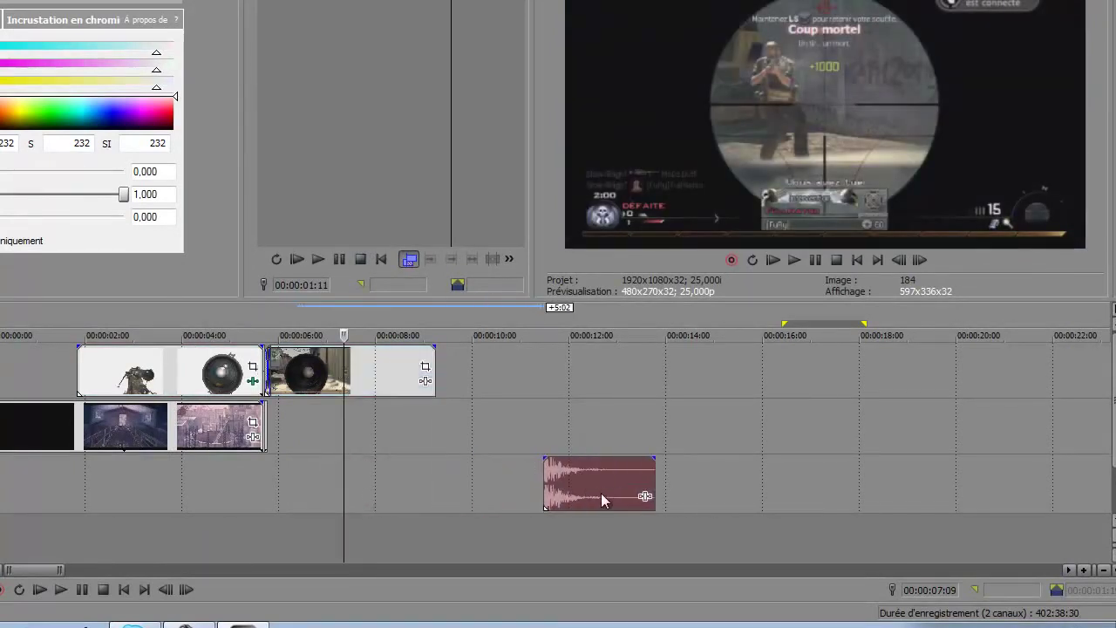
{"action": "left_click", "coordinate": [550, 535]}
{"action": "left_click_drag", "start_coordinate": [543, 526], "coordinate": [707, 501]}
{"action": "left_click_drag", "start_coordinate": [193, 373], "coordinate": [767, 368]}
{"action": "left_click_drag", "start_coordinate": [724, 406], "coordinate": [721, 407]}
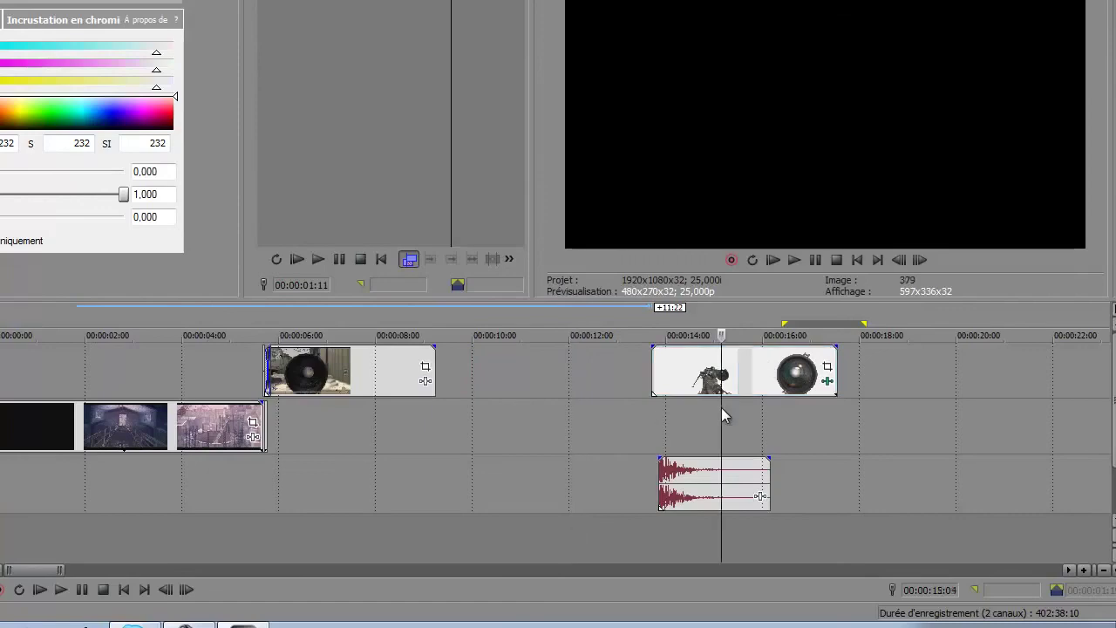